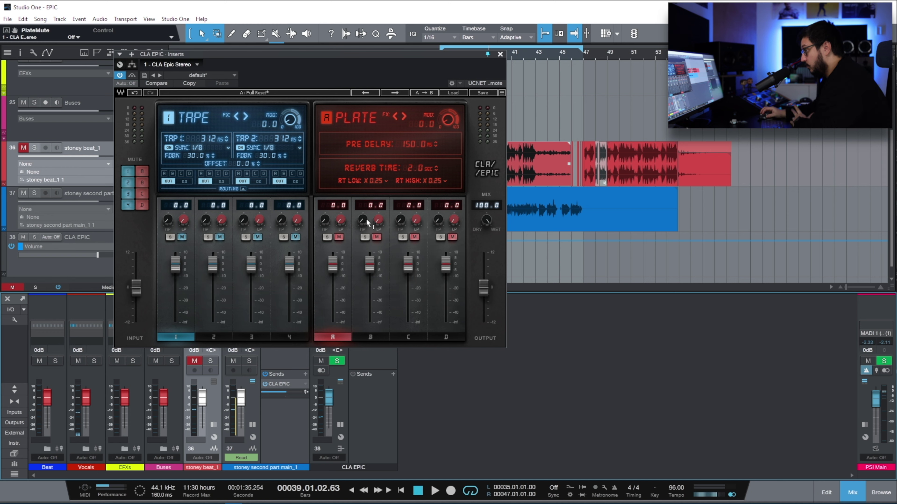
- Review the settings of the individual delays from Tape to Crowd and reverbs from Plate to Space in CLA Epic
click(193, 66)
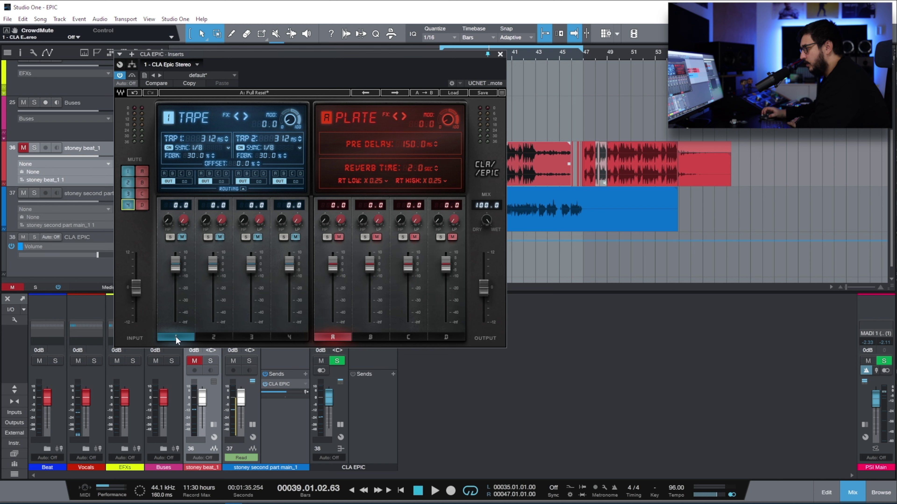
click(203, 333)
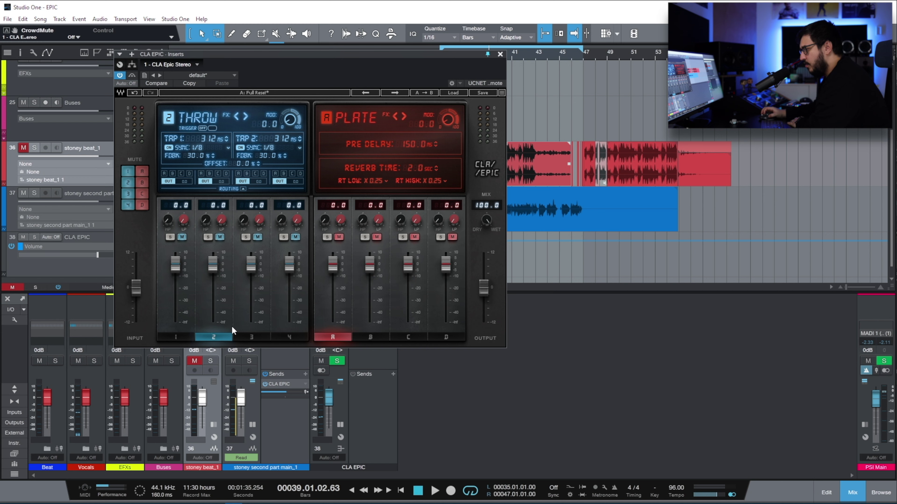
click(262, 301)
click(289, 337)
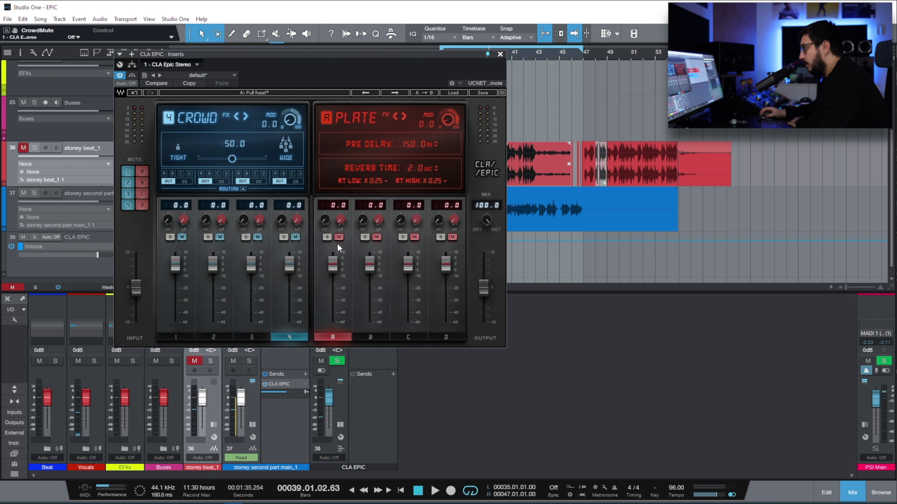
click(367, 338)
click(418, 336)
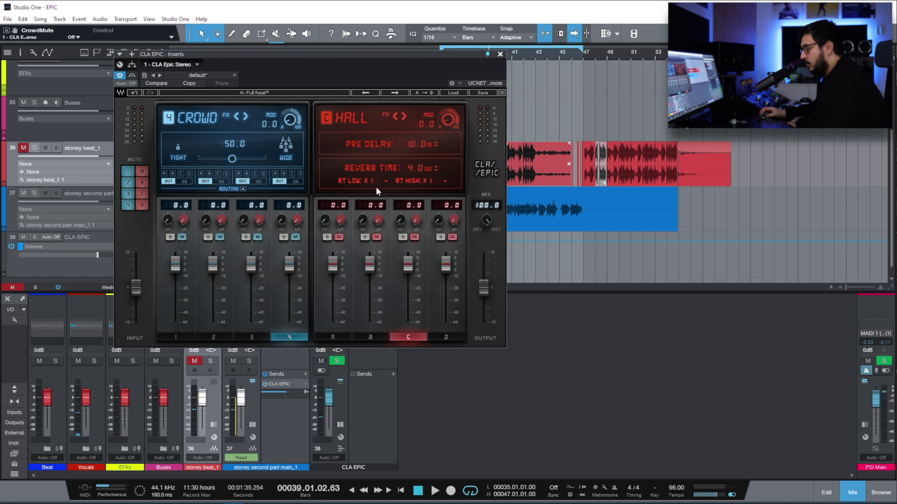
click(447, 338)
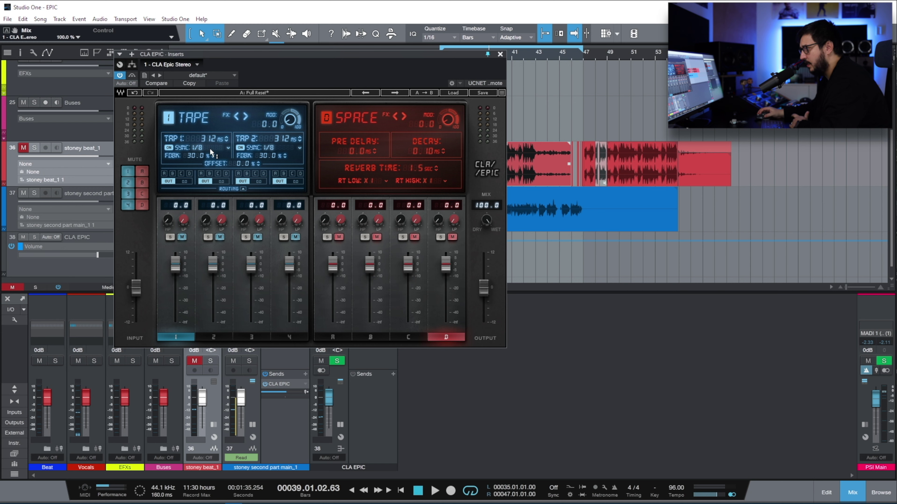
- In the Tape delay, turn off tempo sync and set the Tap 1 feedback to 51.9% and the offset to 11.5%
drag(191, 155, 246, 165)
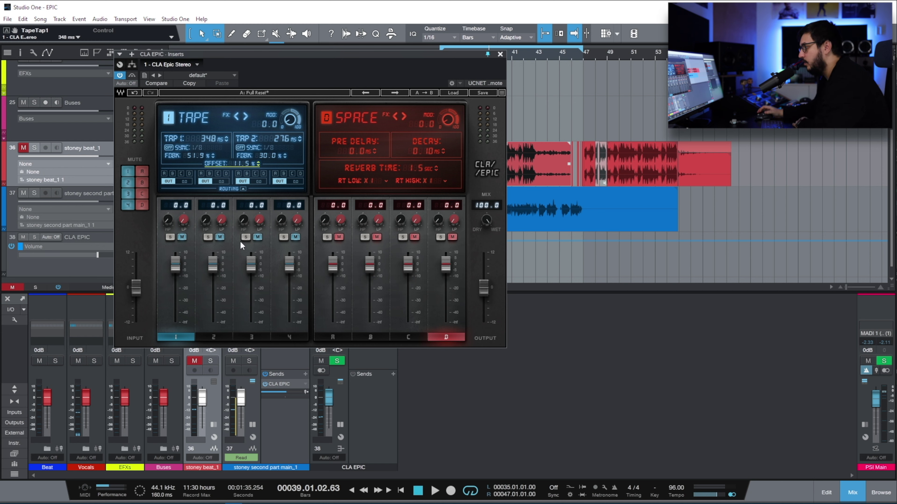
click(180, 337)
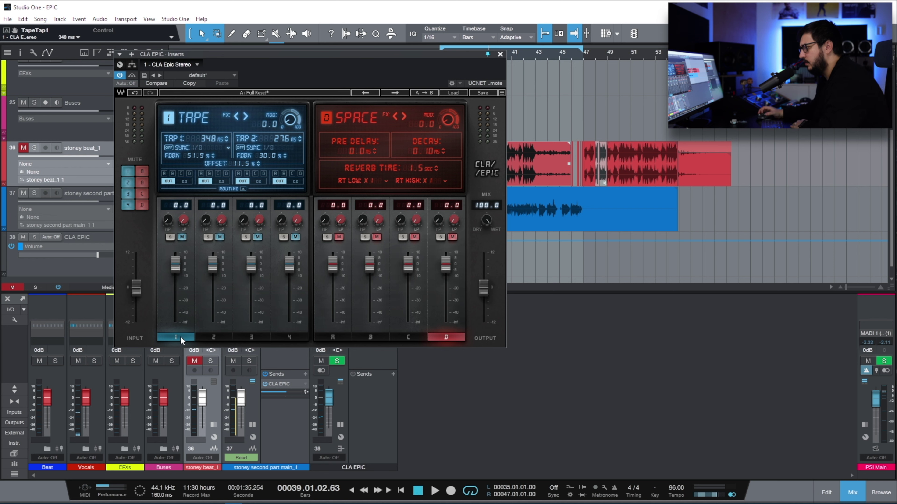
- Set the Slap delay's VSO to 15 with sync off, and the Crowd delay's width to 38.9
click(214, 337)
click(251, 338)
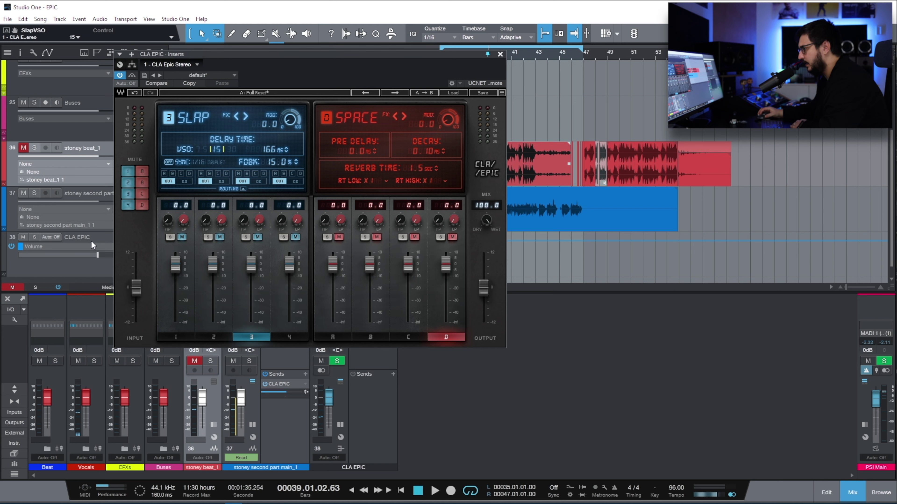
click(290, 335)
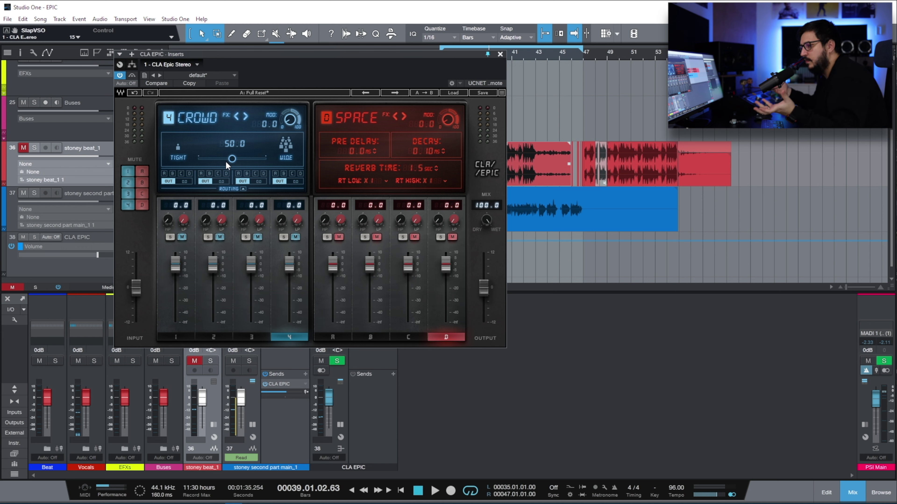
mouse_move(231, 160)
mouse_down()
mouse_move(265, 158)
mouse_move(199, 158)
mouse_move(223, 158)
mouse_up()
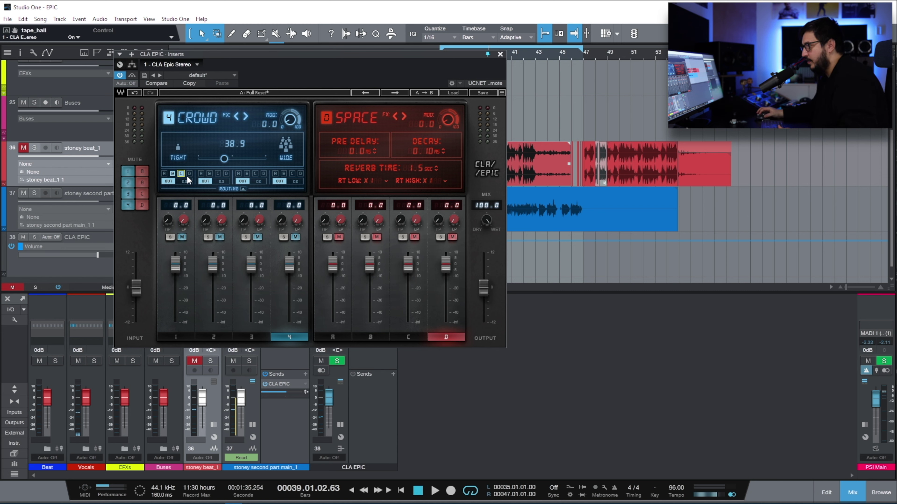
- Lower the Tape delay's level to -6.9 and try out its routing to the Plate reverb
click(164, 175)
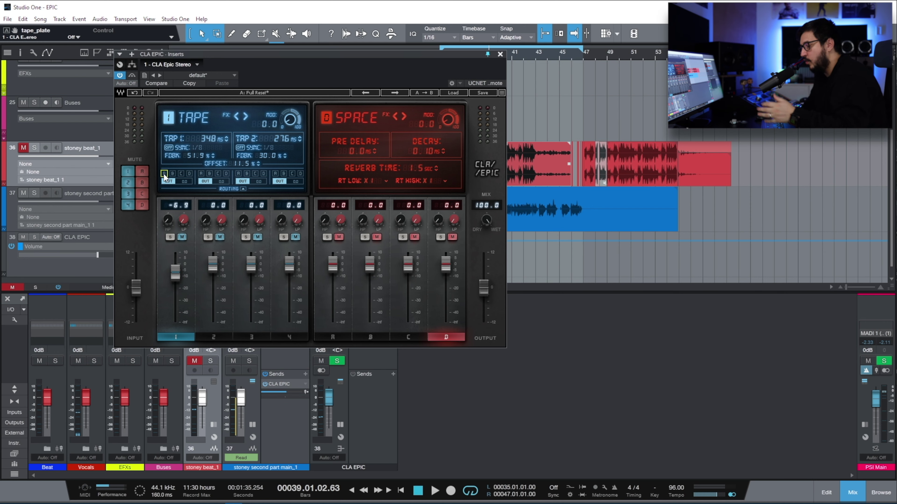
- Close the CLA Epic window and expand the EFXs folder in the mixer to show its effect channels
click(500, 54)
click(130, 450)
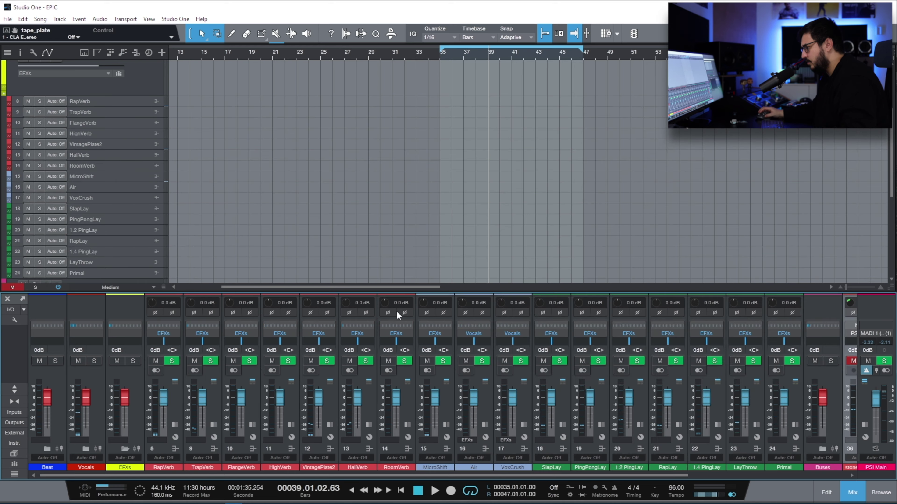
scroll(246, 475, right, 4)
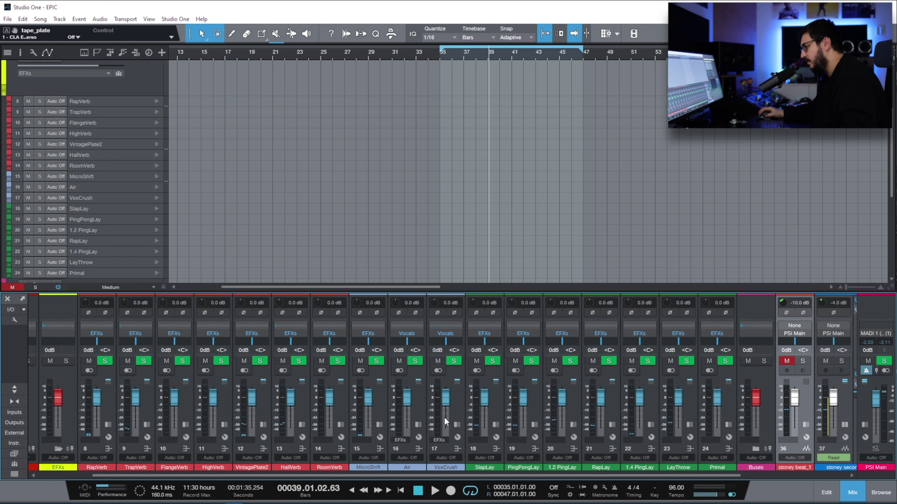
- Add an FX channel directly after the RapVerb channel in the mixer
click(112, 420)
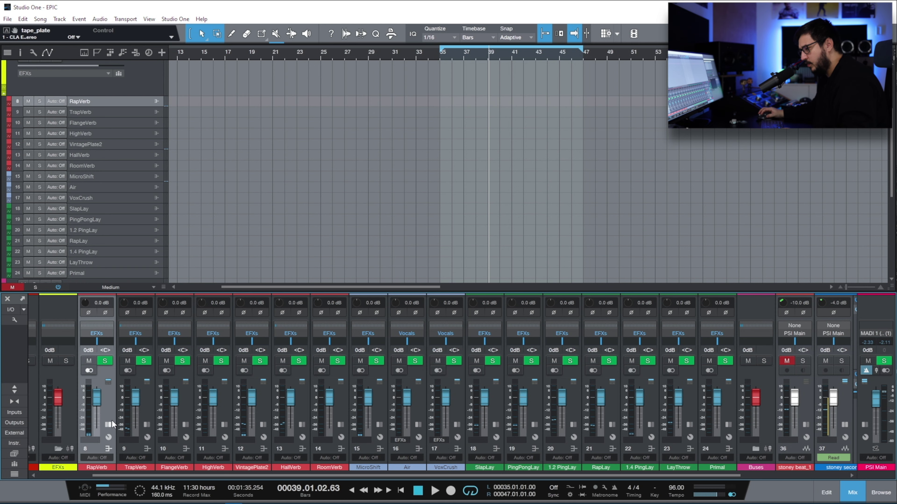
right_click(110, 398)
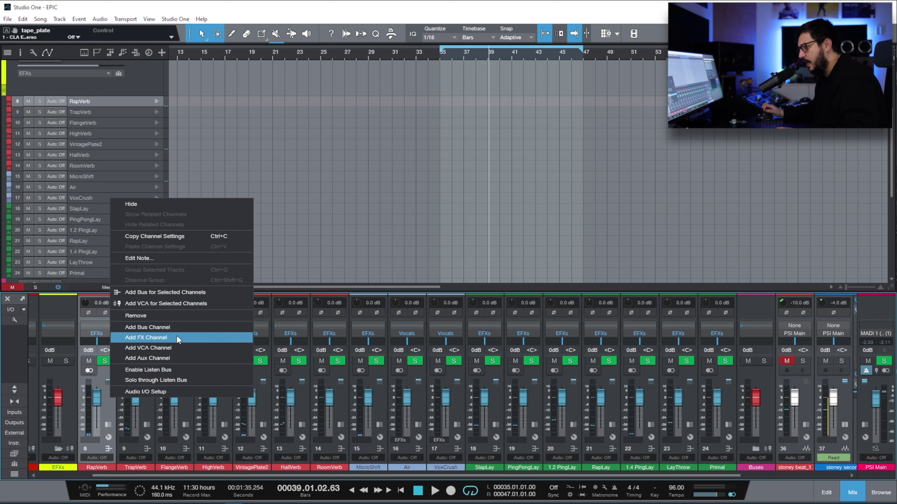
click(177, 335)
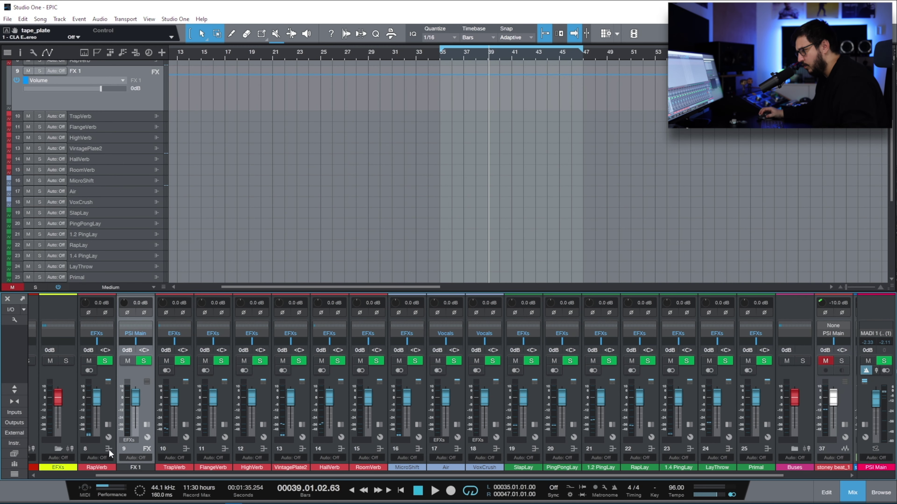
- Compare the expanded RapVerb and FX 1 channels and check the send destinations available on RapVerb
click(146, 448)
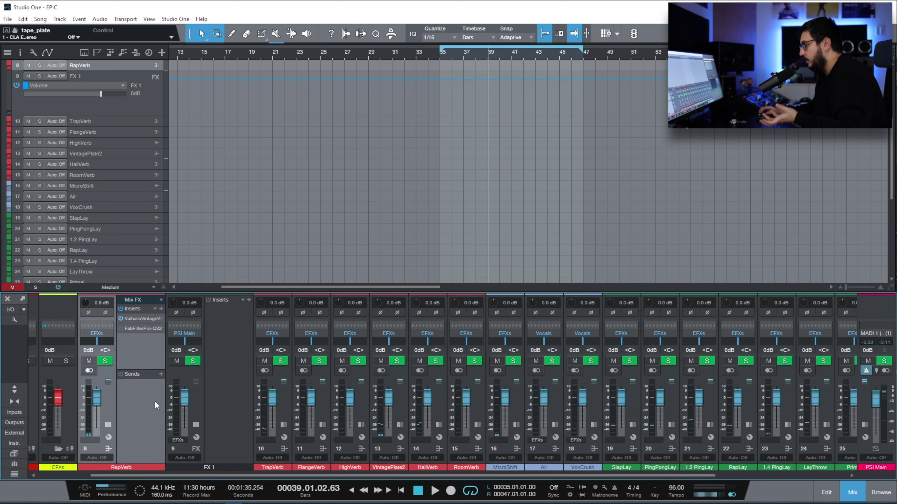
click(161, 375)
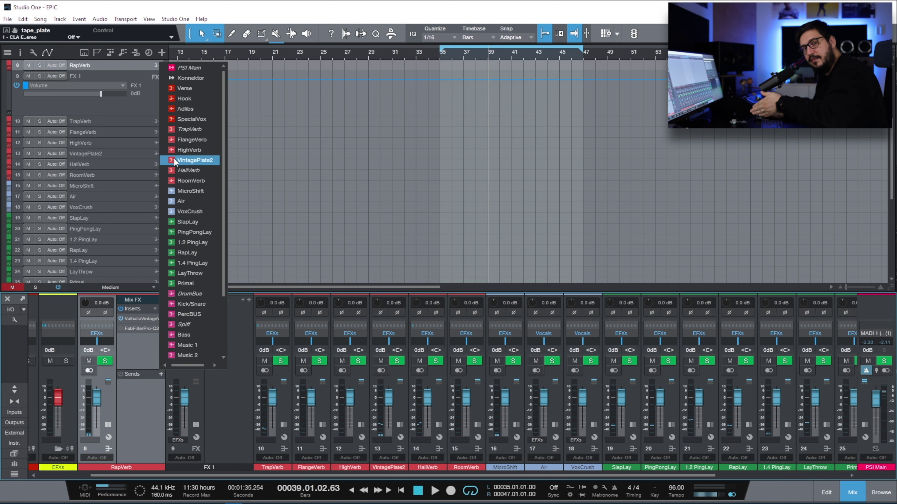
click(225, 423)
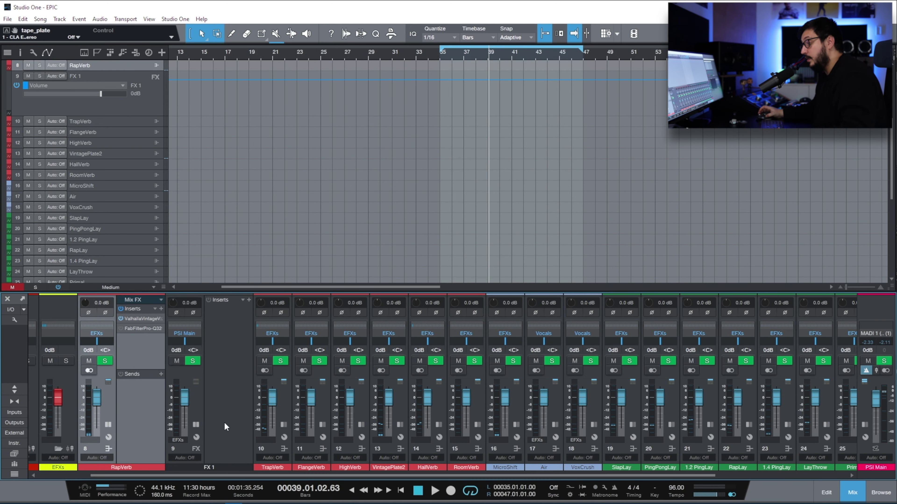
click(233, 461)
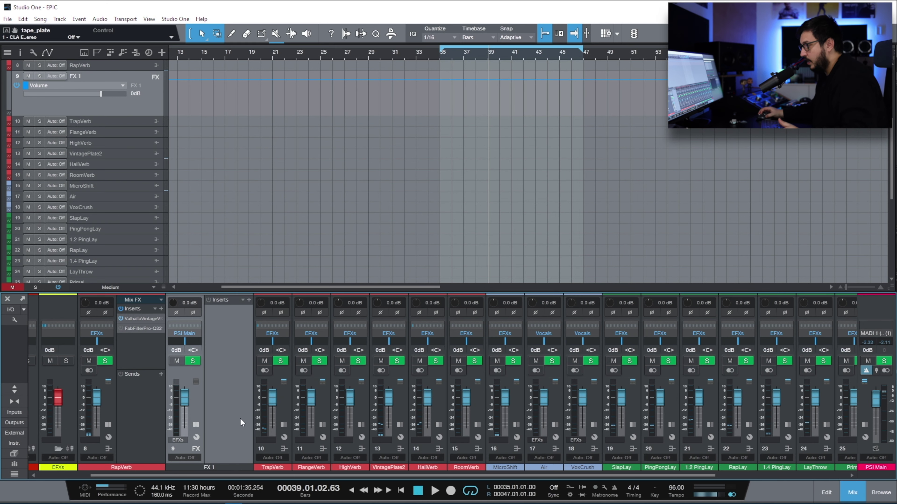
click(146, 426)
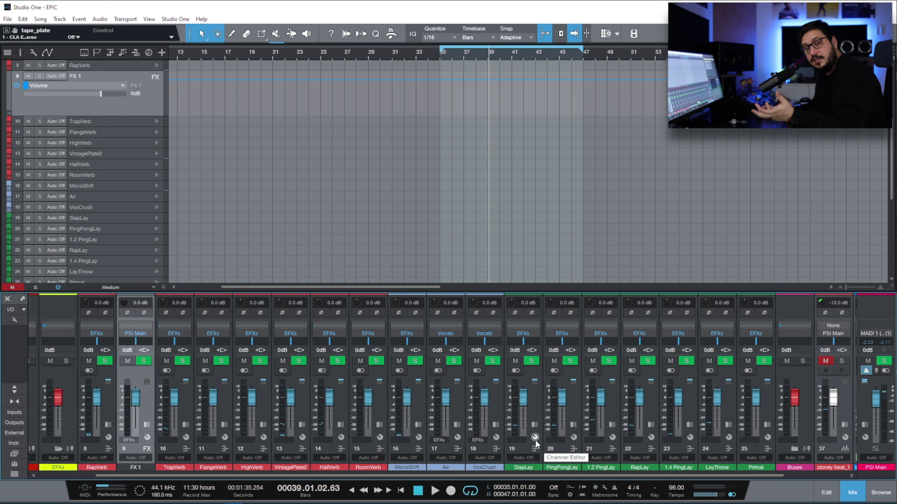
- Add a send from the PingPongLay channel to TrapVerb
click(573, 425)
click(625, 374)
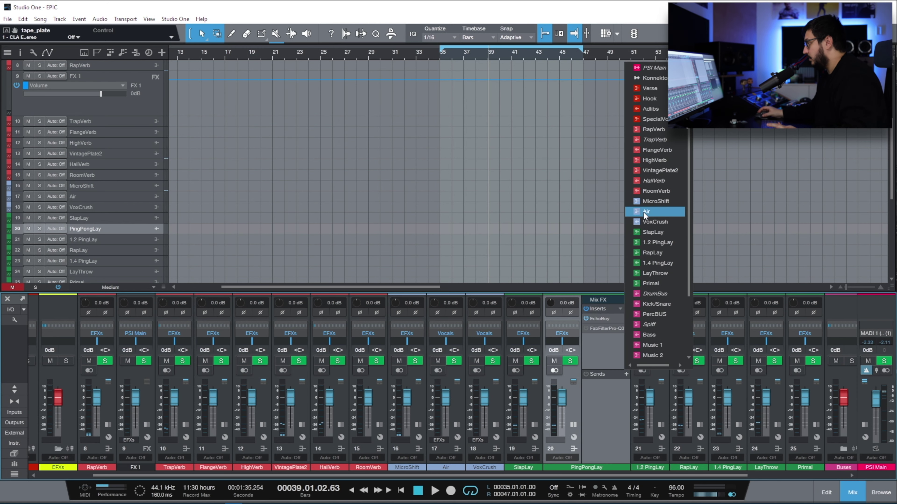
click(656, 139)
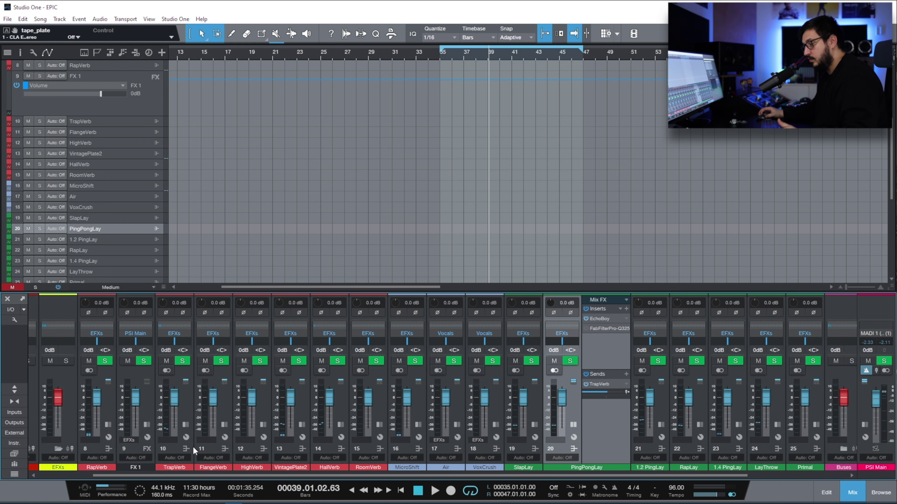
- Compare the mixer's separate reverb channels, TrapVerb to VintagePlate2, and delay channels, SlapLay to RapLay, with CLA Epic
click(186, 425)
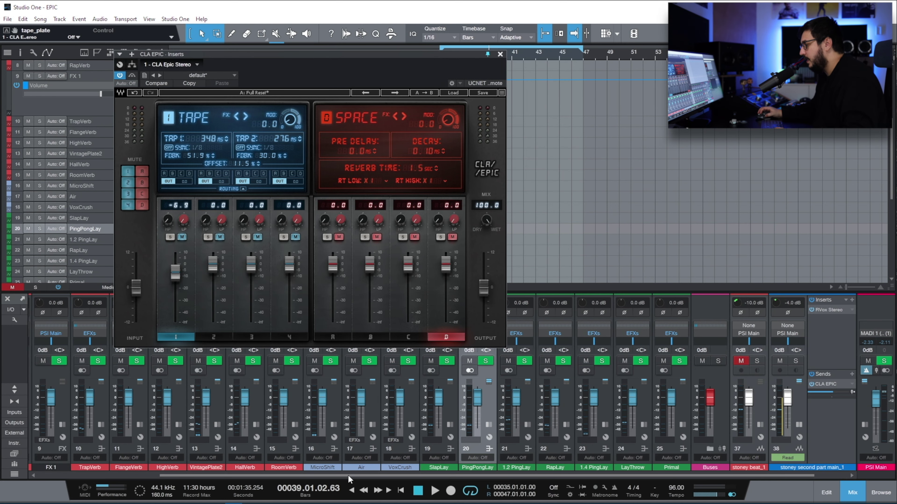
drag(348, 475, 118, 470)
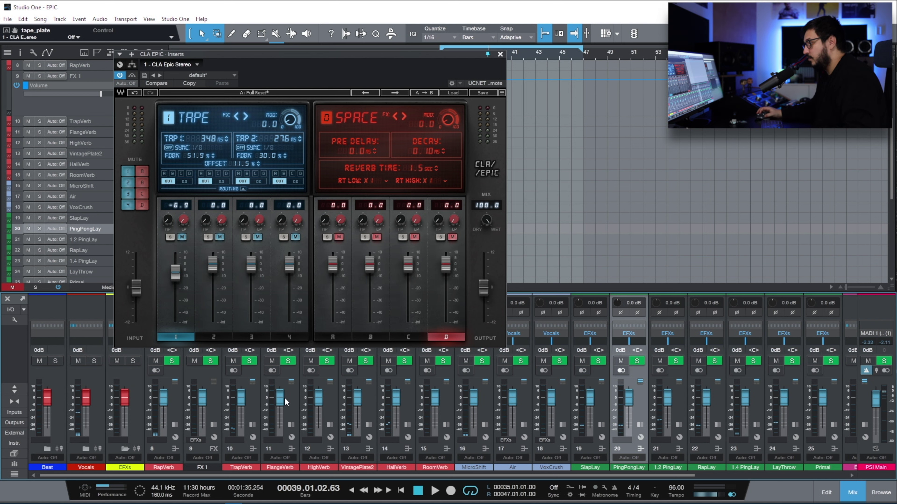
click(255, 406)
shift+click(371, 401)
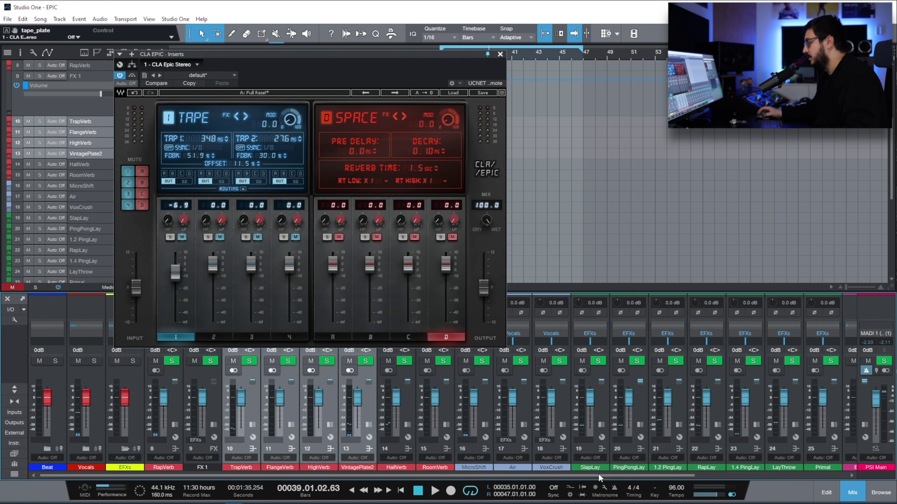
click(605, 404)
shift+click(712, 410)
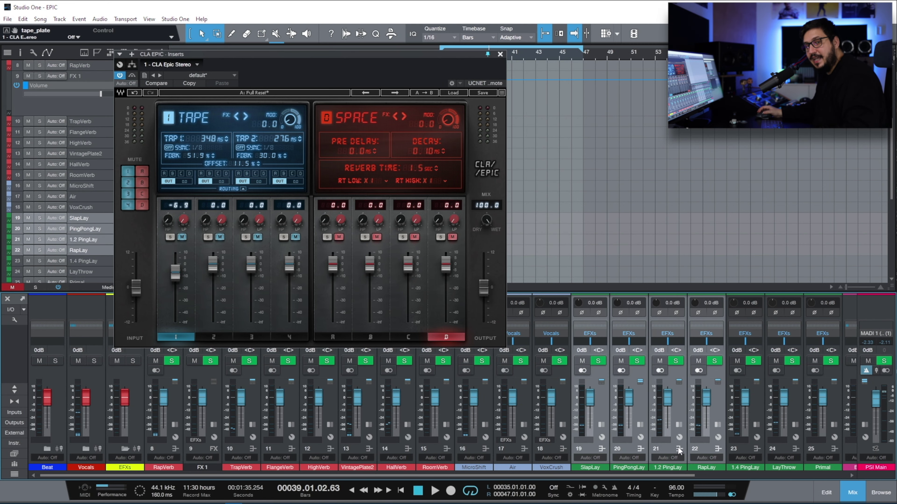
click(640, 425)
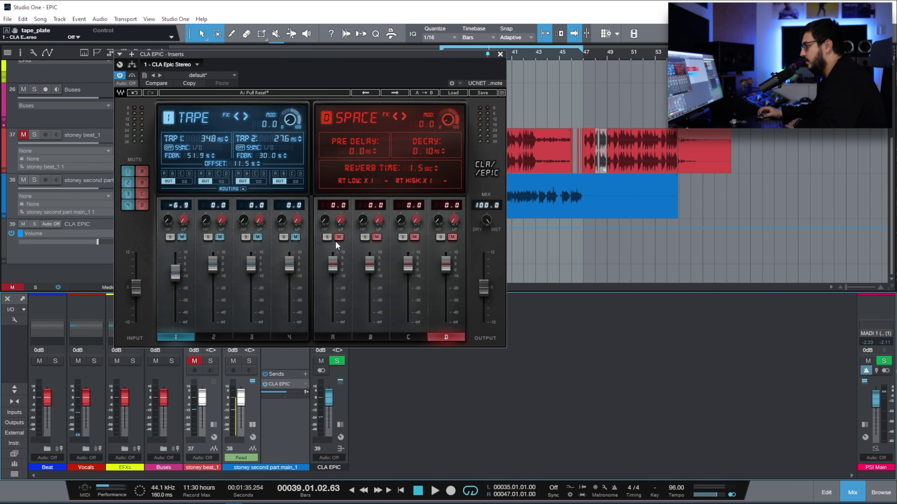
- Look through the reverbs from Plate to Space and set the Tape delay's modulation to 0.1
click(333, 337)
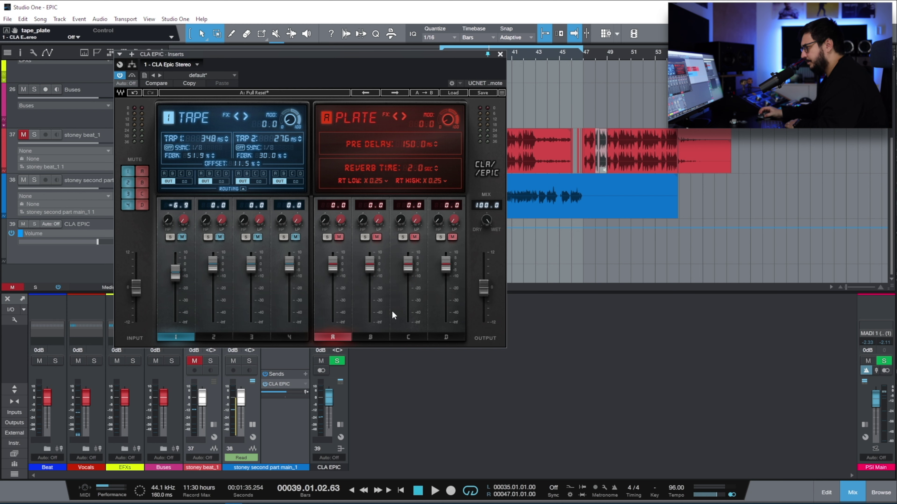
click(395, 116)
drag(297, 123, 291, 122)
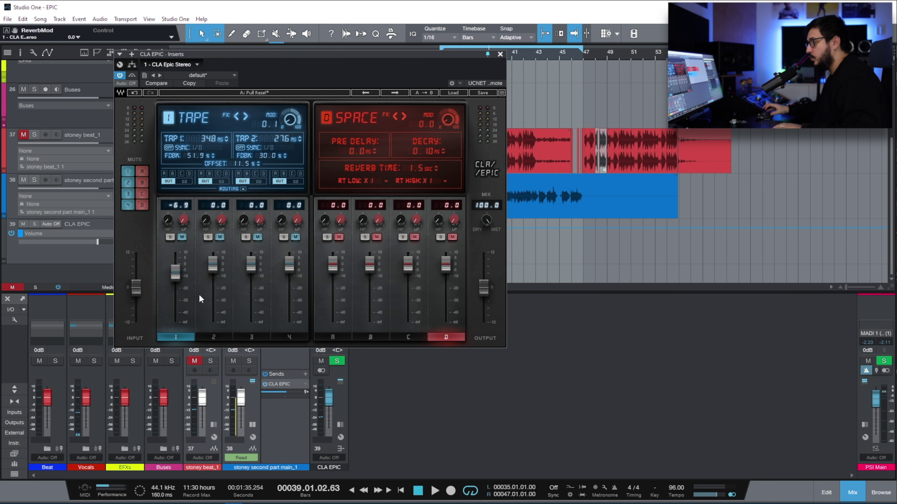
- Play the song, unmute the Tape delay and lower its level to -12.9 dB while listening
key(space)
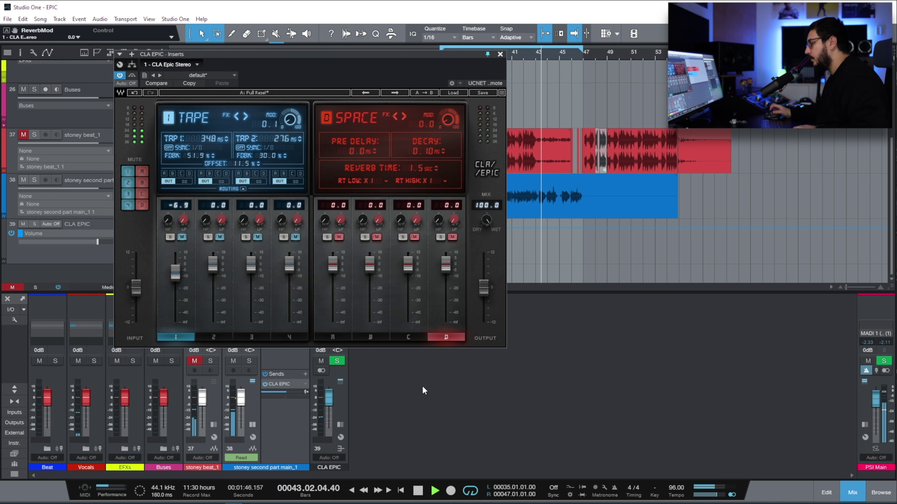
key(space)
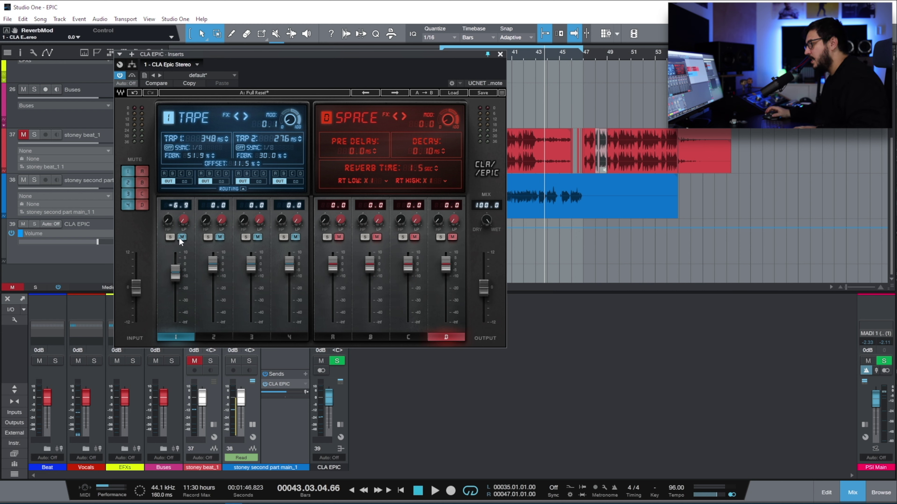
click(182, 238)
key(space)
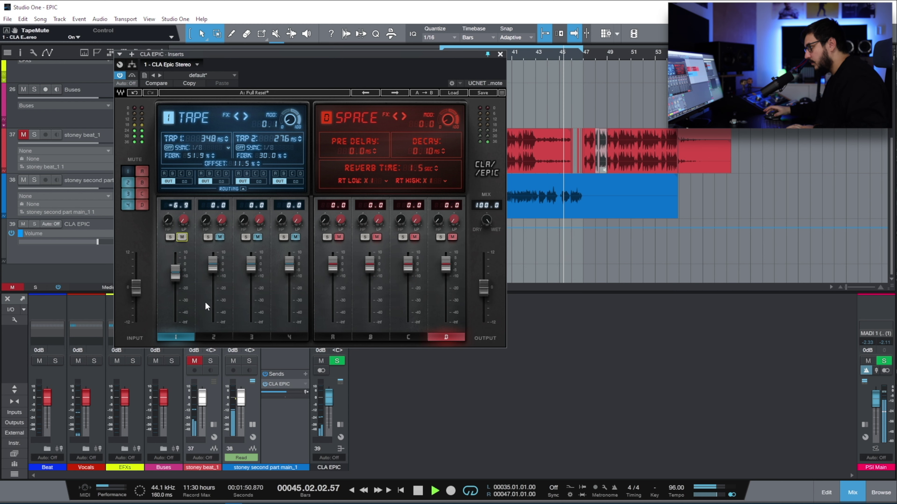
drag(176, 273, 178, 288)
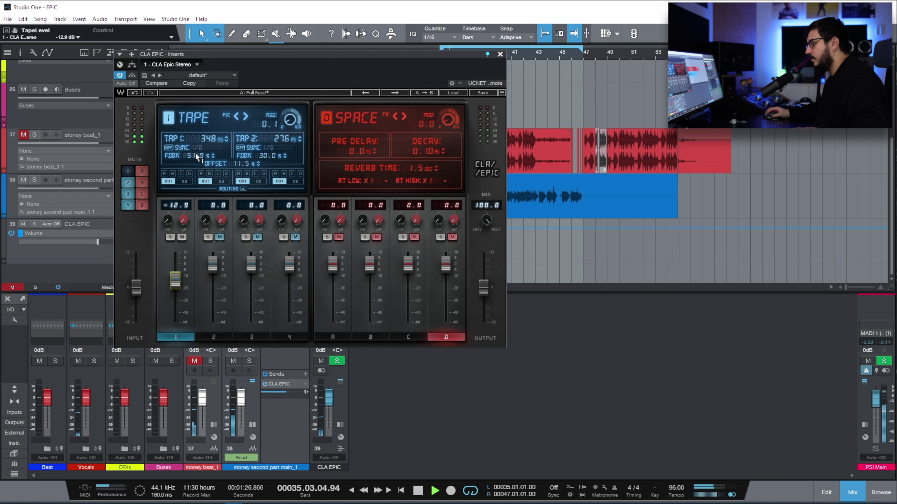
- Turn on 1/8 tempo sync for both taps of the Tape delay
click(168, 148)
click(240, 147)
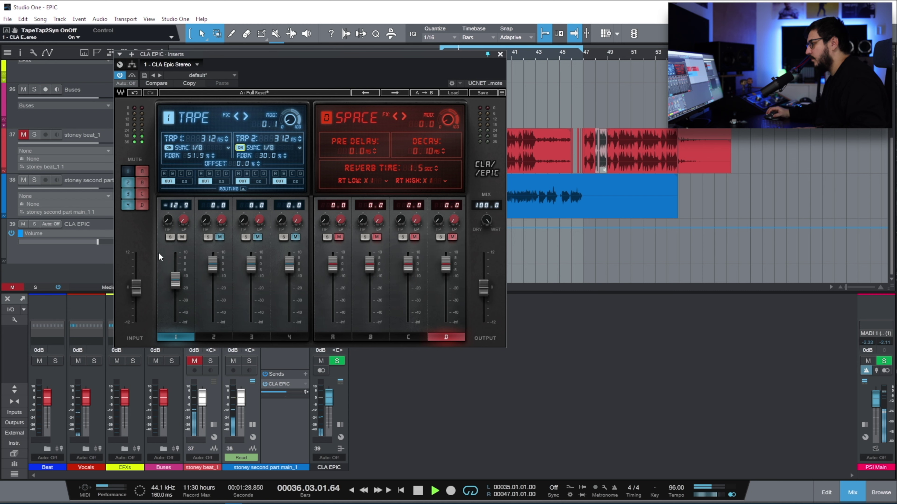
- Fine-tune the Tape delay's level to -12.1 dB while the song plays
drag(173, 276, 172, 267)
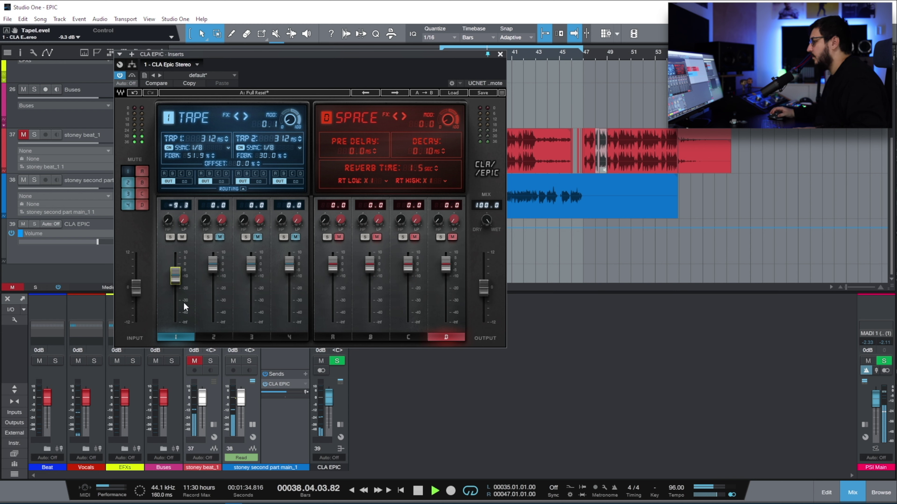
drag(175, 275, 175, 279)
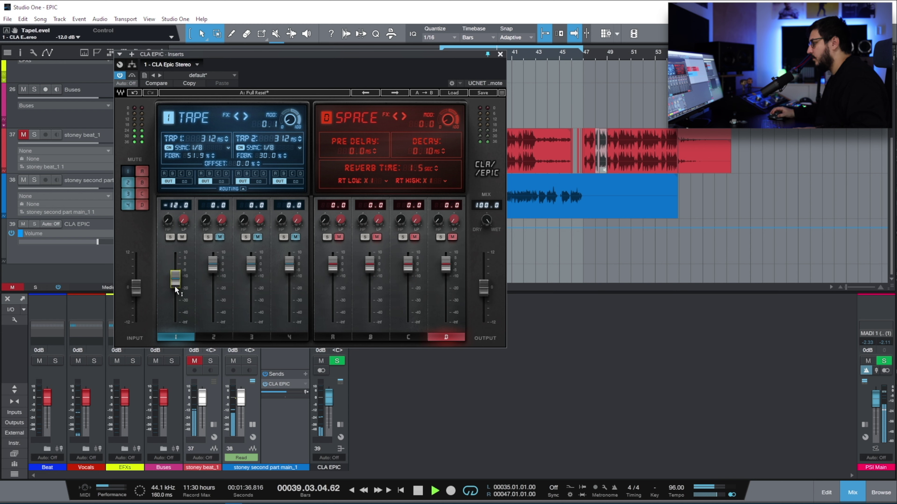
drag(174, 286, 175, 286)
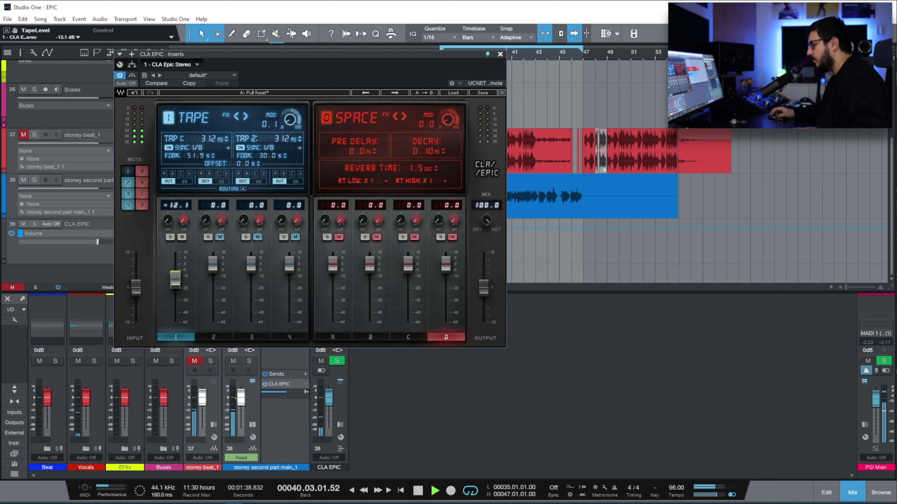
- Set the Tape delay's low-pass filter to 6.6 kHz and its high-pass filter to 295.9 Hz, and stop playback
drag(168, 220, 183, 202)
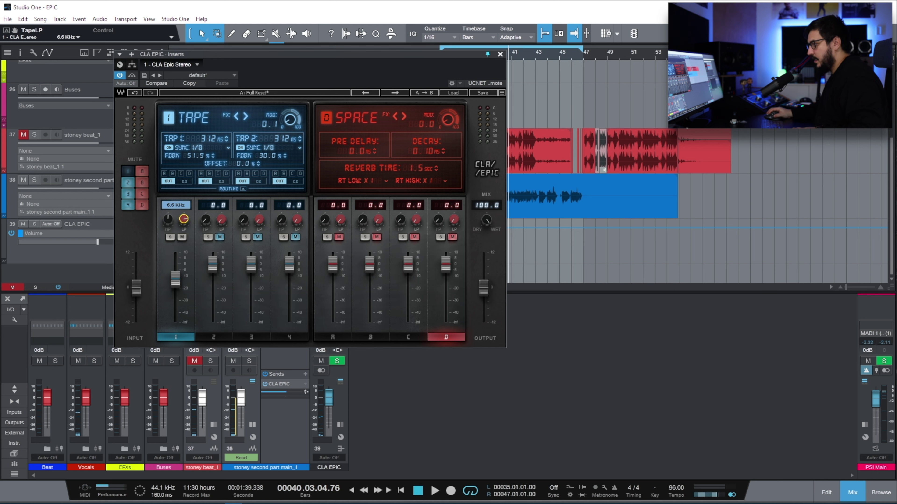
drag(168, 225, 167, 220)
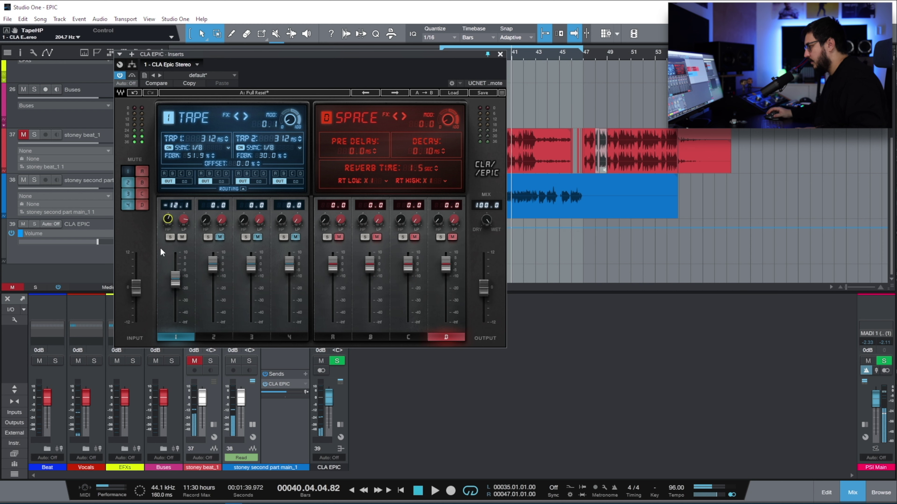
drag(168, 220, 167, 209)
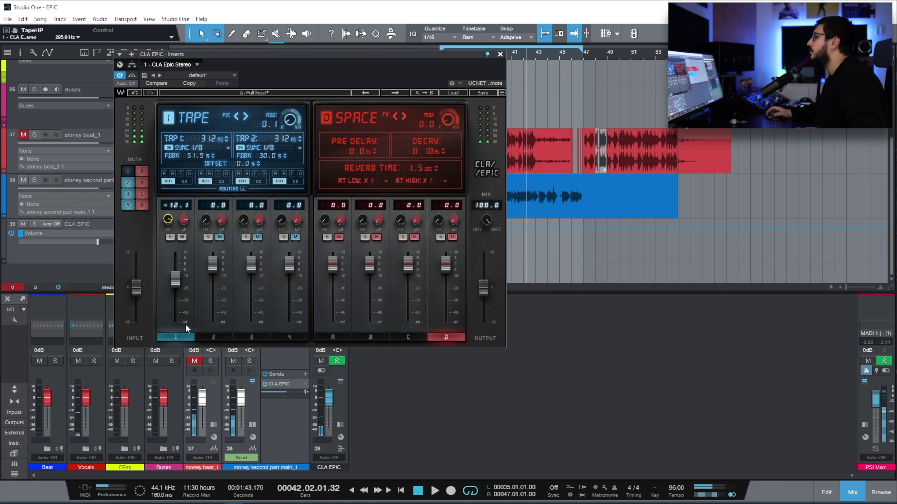
key(space)
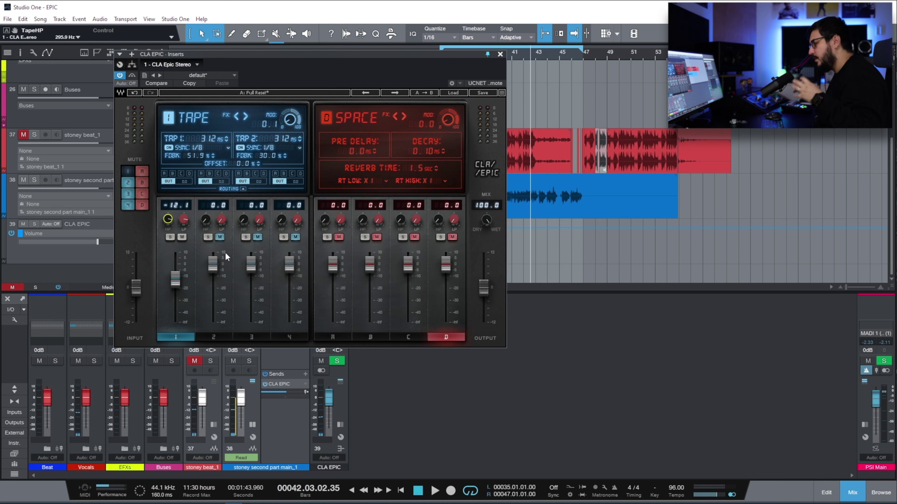
- Offset the Tape delay's taps by 1.0 % and lower its level to -17.0 dB while listening
drag(242, 164, 243, 159)
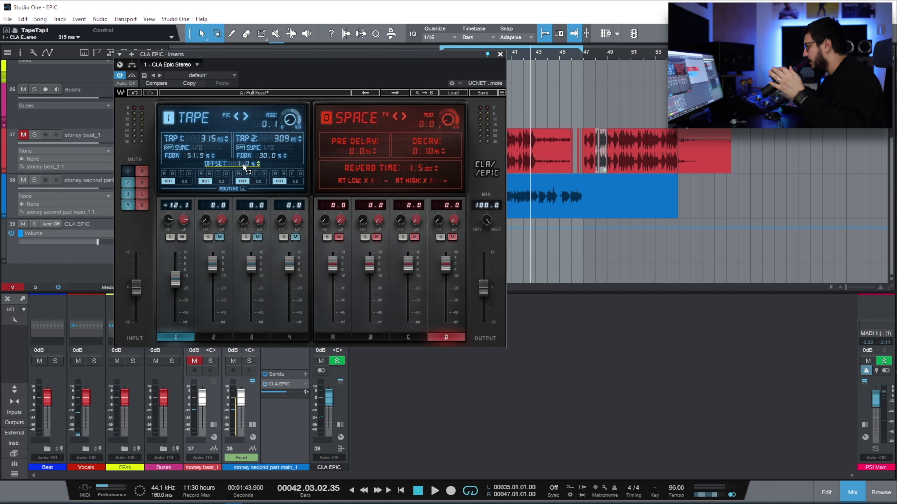
key(space)
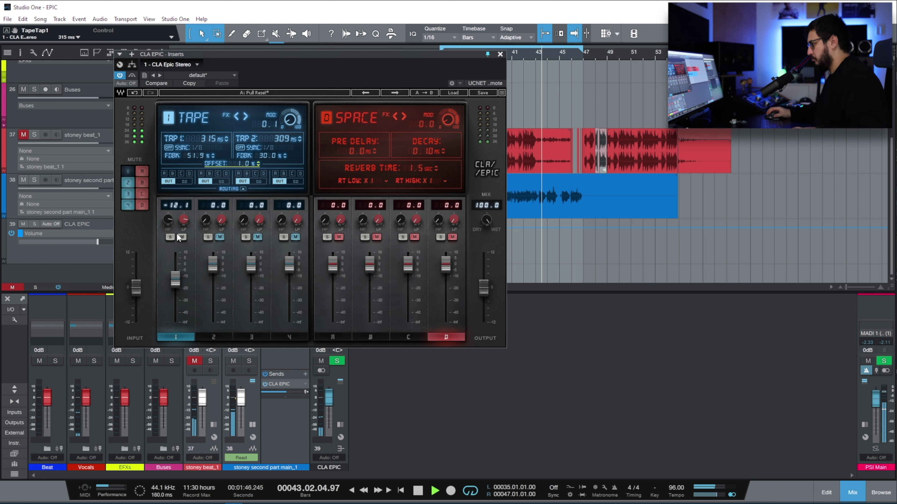
drag(175, 279, 180, 285)
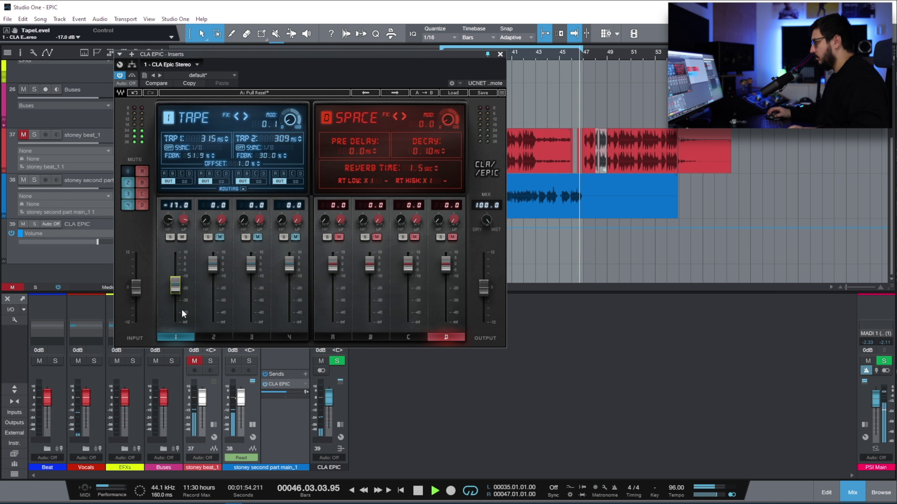
- Swap the active delay from Tape to Throw using their mutes and sync both Throw taps to 1/4
click(181, 237)
click(219, 237)
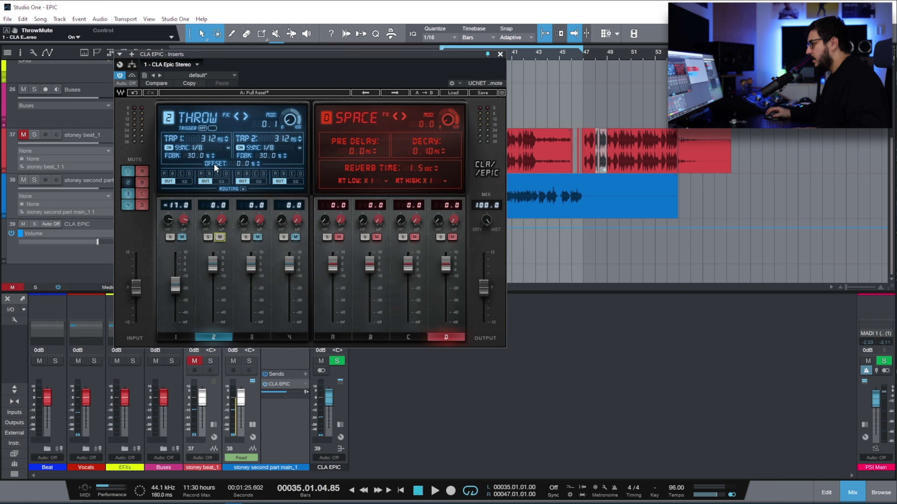
click(213, 148)
click(200, 240)
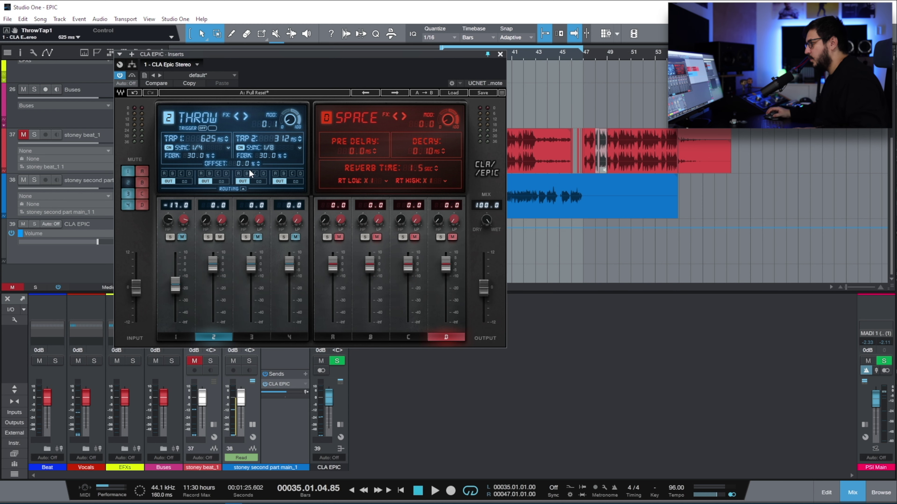
click(298, 147)
click(277, 245)
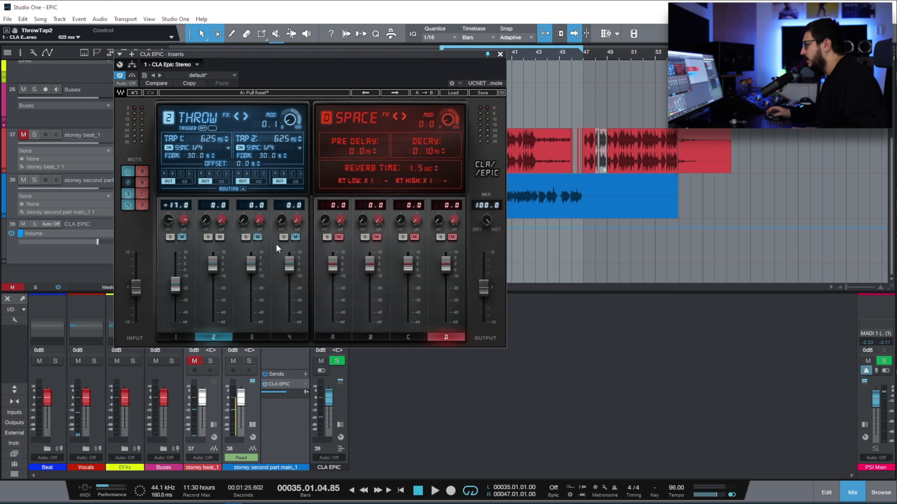
- Set the Throw delay's feedback to 36.2 % on tap 1 and 39.9 % on tap 2, and audition it
drag(197, 154, 197, 147)
drag(262, 155, 262, 156)
key(space)
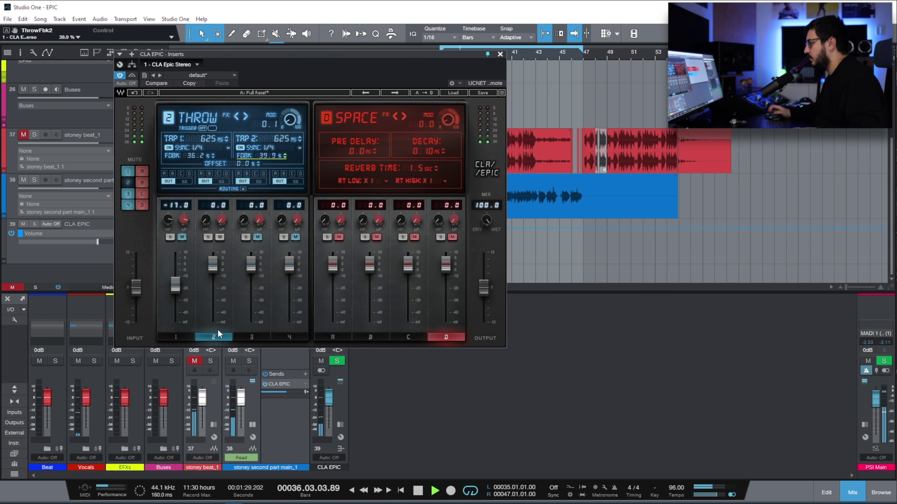
key(space)
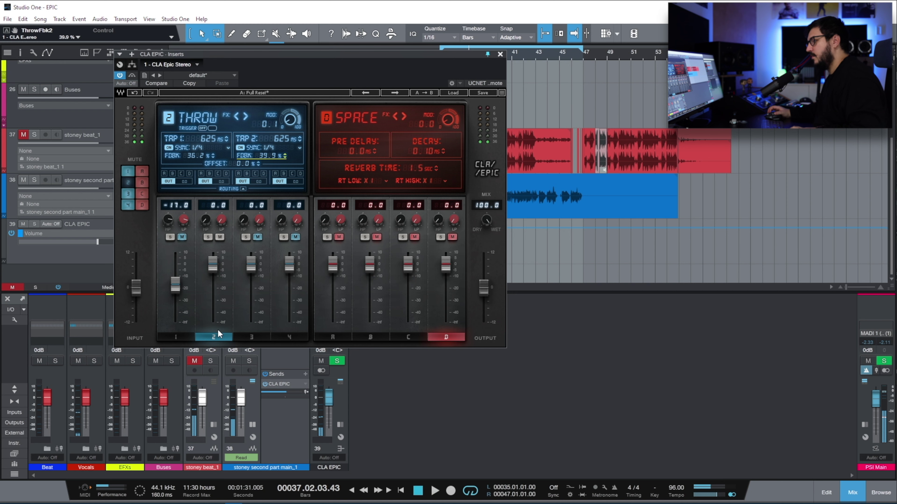
- Filter the Throw delay with its low-pass at 6.1 kHz during short auditions and lower its level to -14.6 dB
mouse_move(206, 220)
mouse_down()
mouse_move(221, 214)
mouse_move(221, 221)
mouse_up()
key(space)
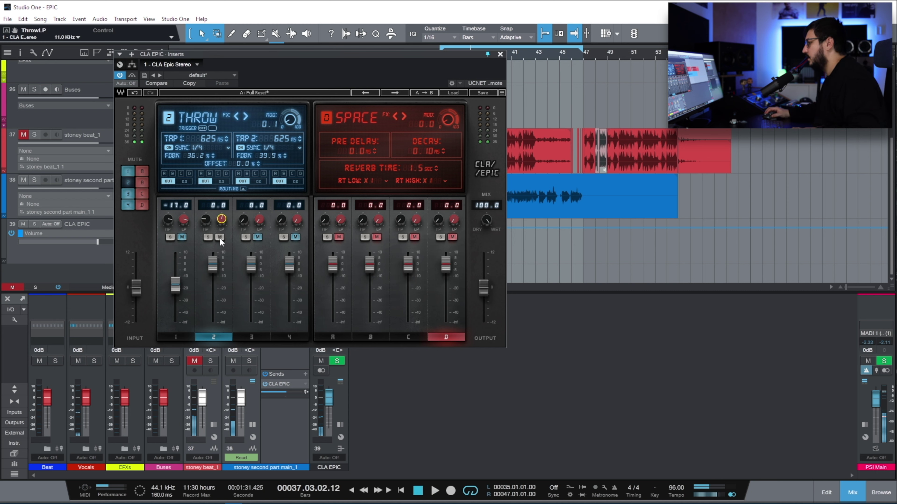
key(space)
key(space)
drag(221, 219, 222, 214)
key(space)
key(space)
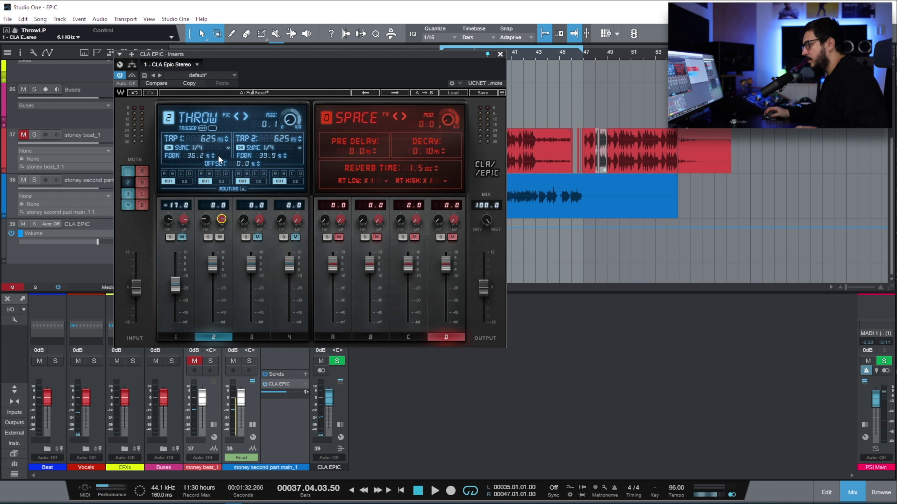
mouse_move(210, 268)
mouse_down()
mouse_move(212, 322)
mouse_move(212, 282)
mouse_up()
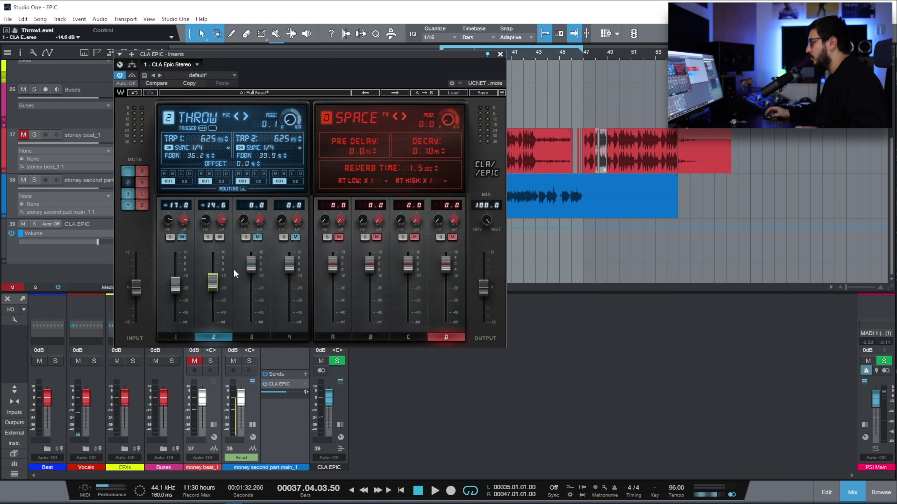
- Capture the Throw delay's level as automation in Write mode and switch the plug-in's automation to Read
click(126, 85)
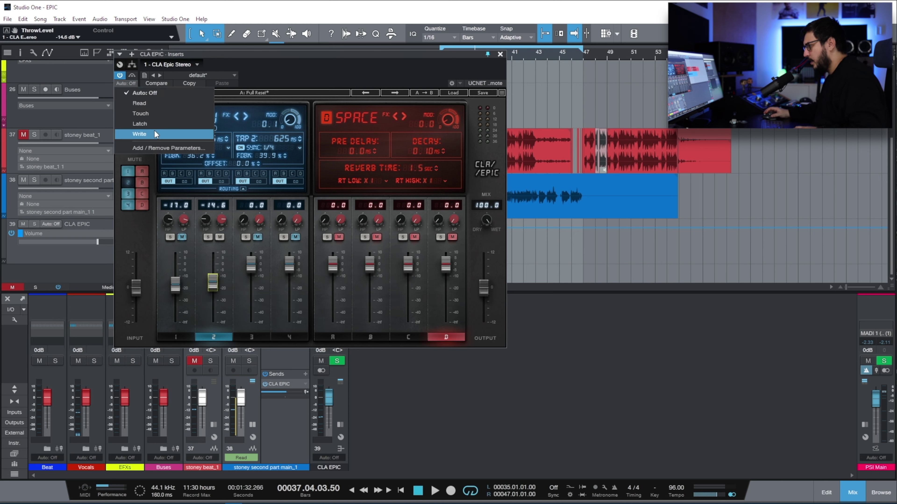
click(154, 134)
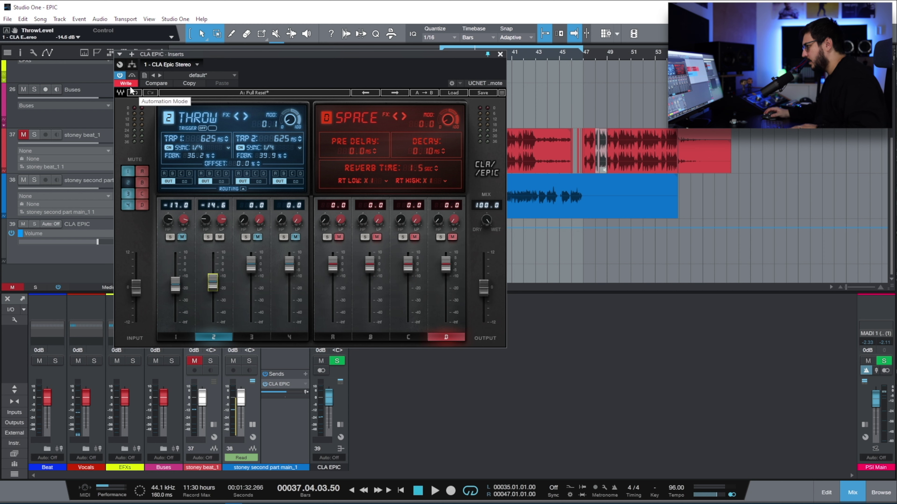
click(213, 282)
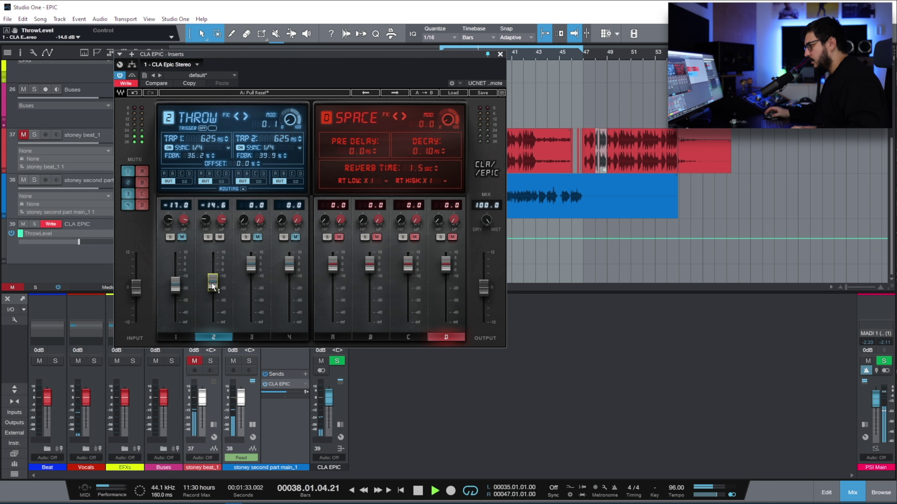
click(126, 83)
click(142, 104)
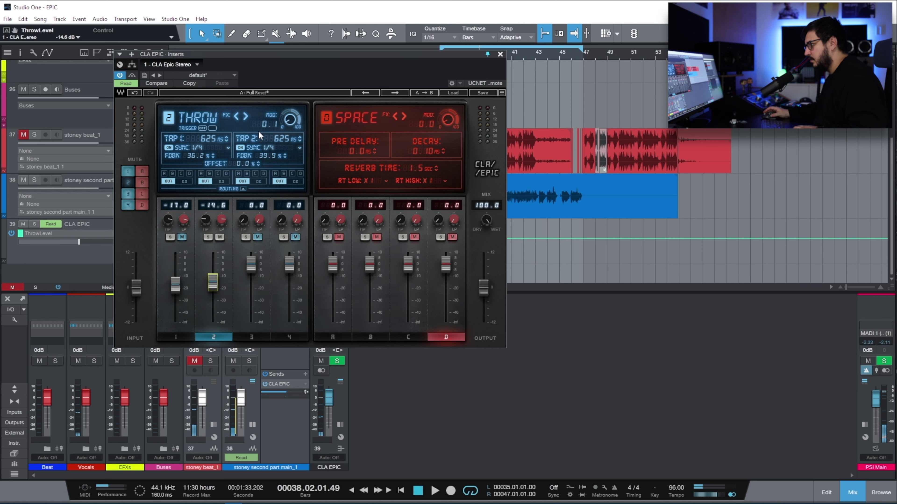
- Close the plug-in window and pull the ThrowLevel automation on the CLA EPIC track down to -48.0 dB
click(500, 54)
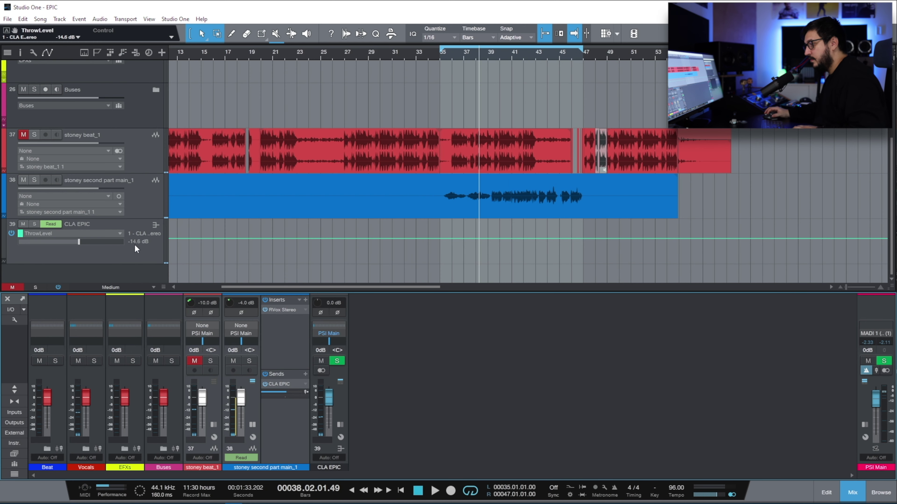
click(98, 235)
click(495, 255)
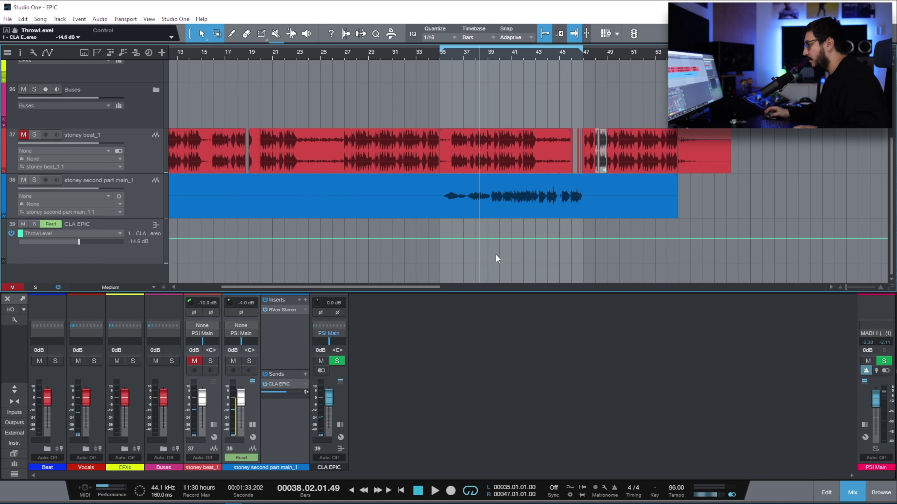
drag(614, 257, 271, 255)
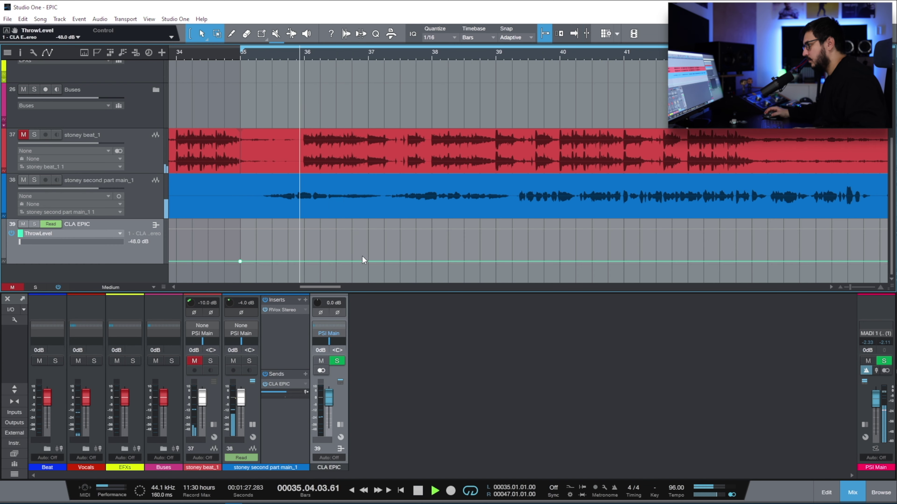
- Shape the ThrowLevel automation into raised steps between bars 35 and 47 while listening, lowering the peak after bar 44
drag(362, 260, 362, 235)
click(422, 261)
click(519, 261)
click(638, 261)
scroll(632, 254, right, 3)
click(560, 262)
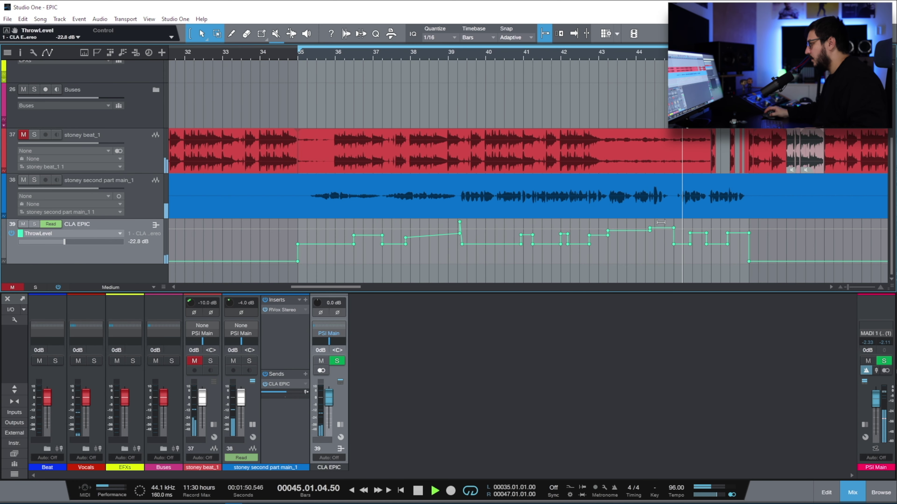
drag(660, 222, 660, 236)
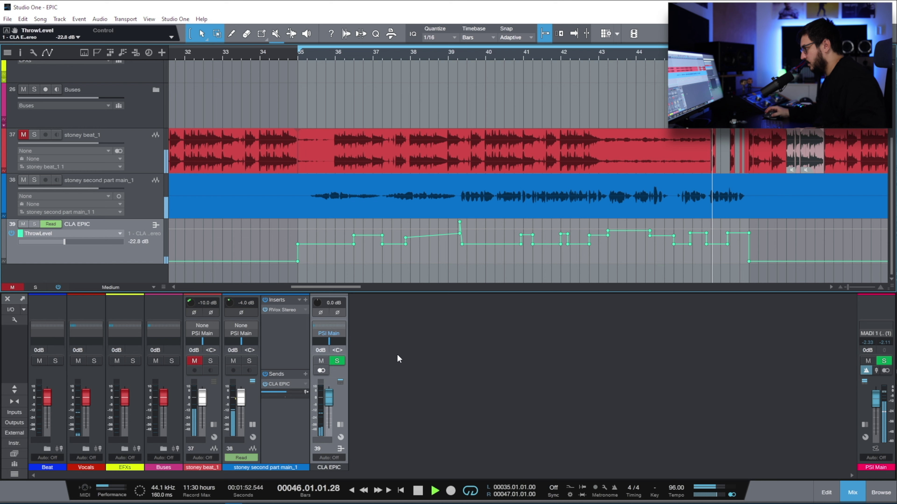
key(space)
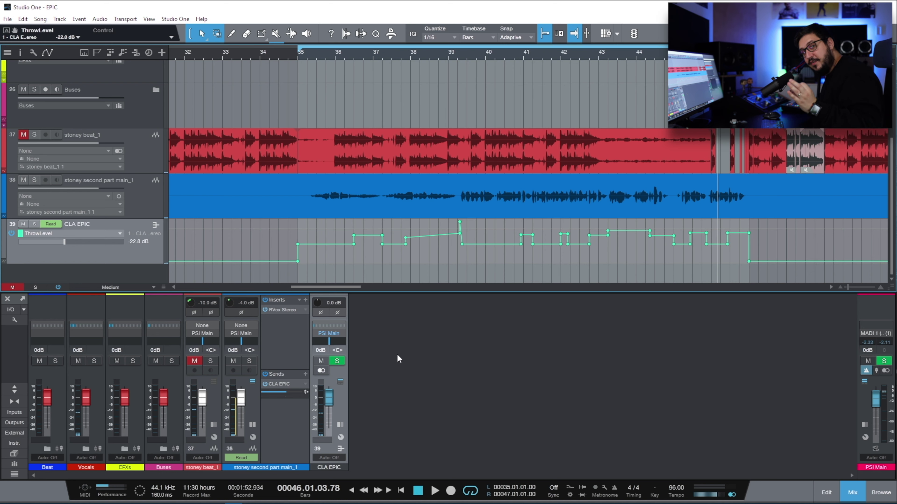
- Reopen CLA Epic on the Slap delay and unmute it with the song playing
click(292, 382)
click(252, 337)
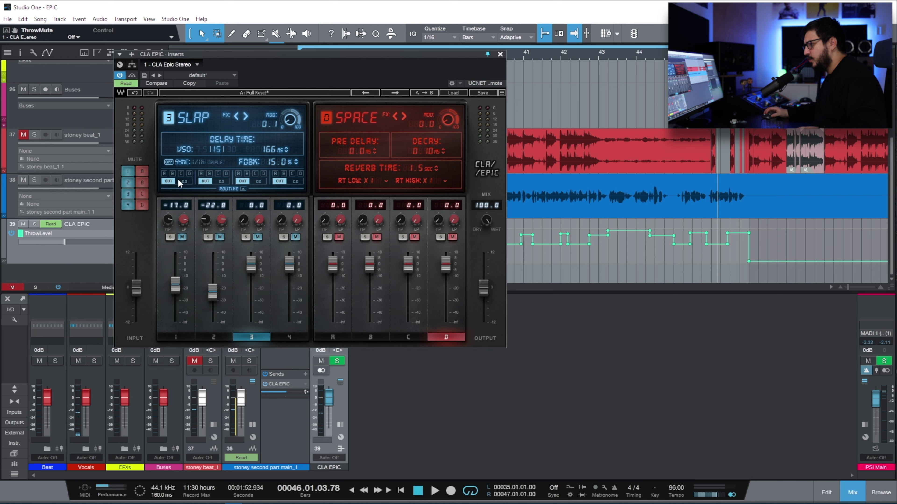
key(space)
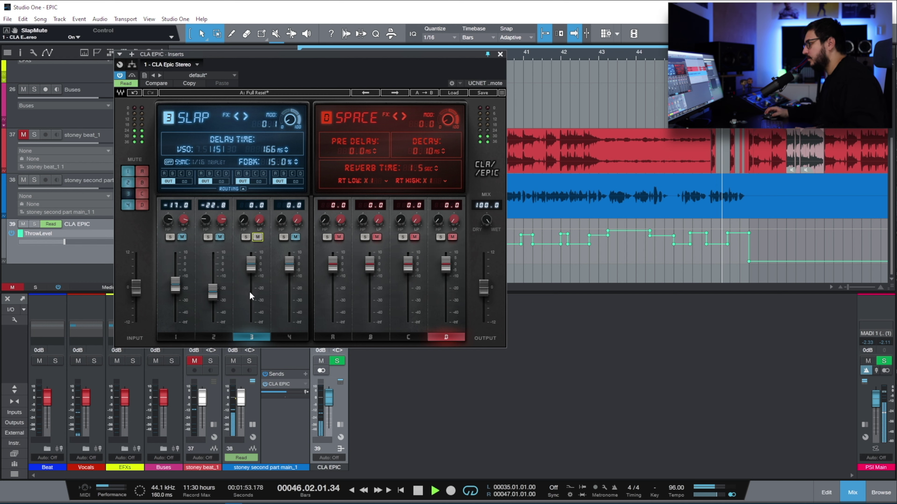
- Raise the Slap delay's level to 10.0 dB and compare the 7.5 tape speed before settling on 30
drag(250, 264, 250, 255)
click(204, 150)
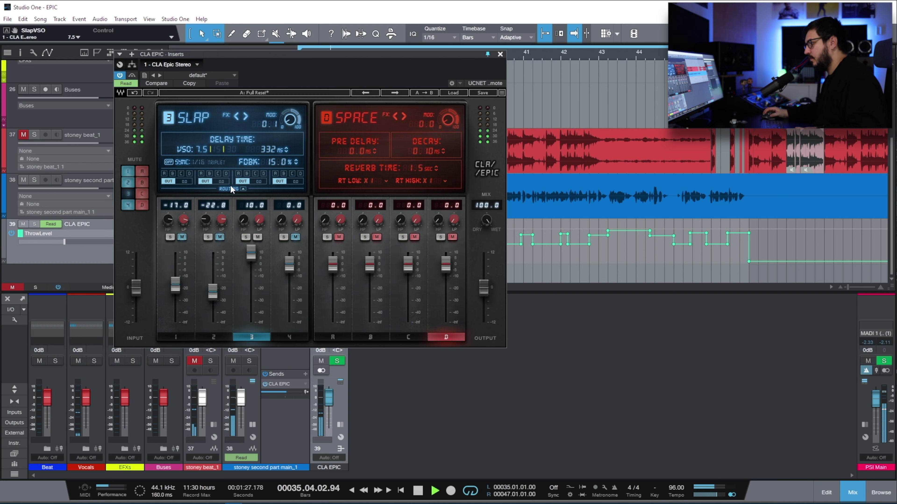
click(231, 150)
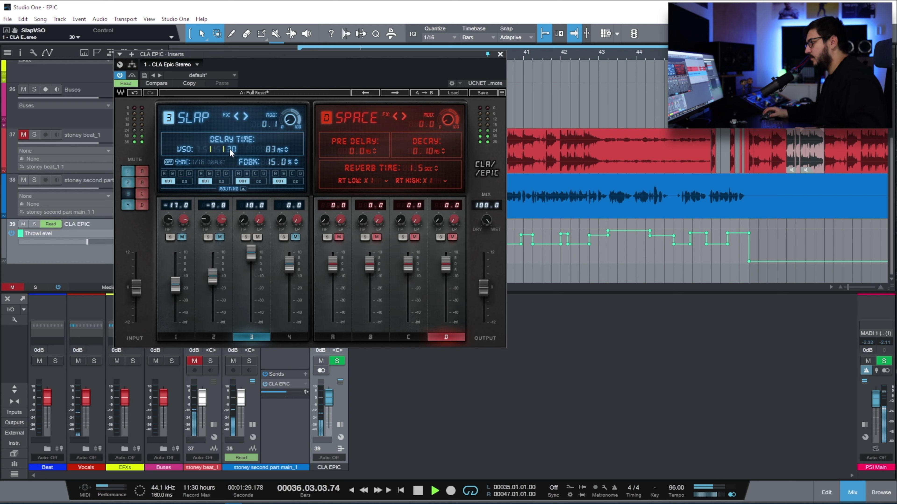
- Check the delay routing view, adjust the Slap delay's high-pass filter and bring its level to -4.1 dB
drag(251, 251, 250, 291)
click(244, 189)
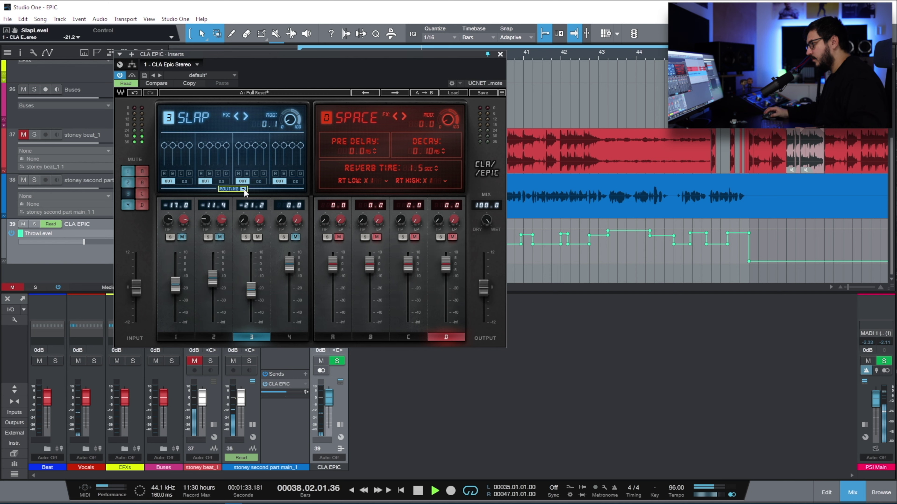
click(244, 189)
drag(250, 297, 251, 284)
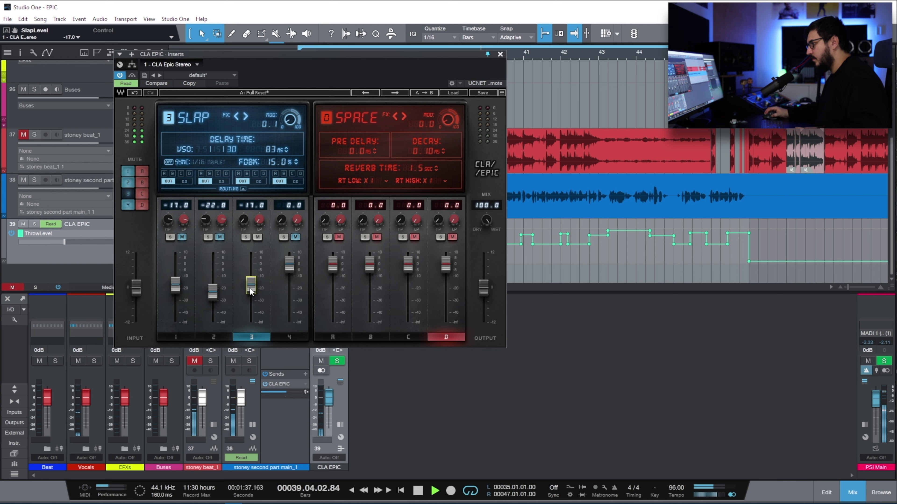
click(244, 220)
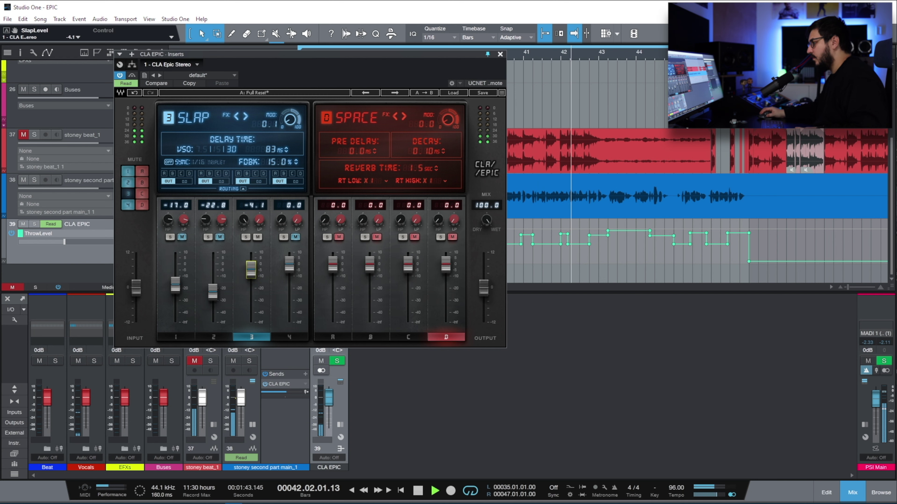
- Lower the Slap delay to -28.0 dB, mute it and unmute the Crowd delay
drag(252, 260, 250, 299)
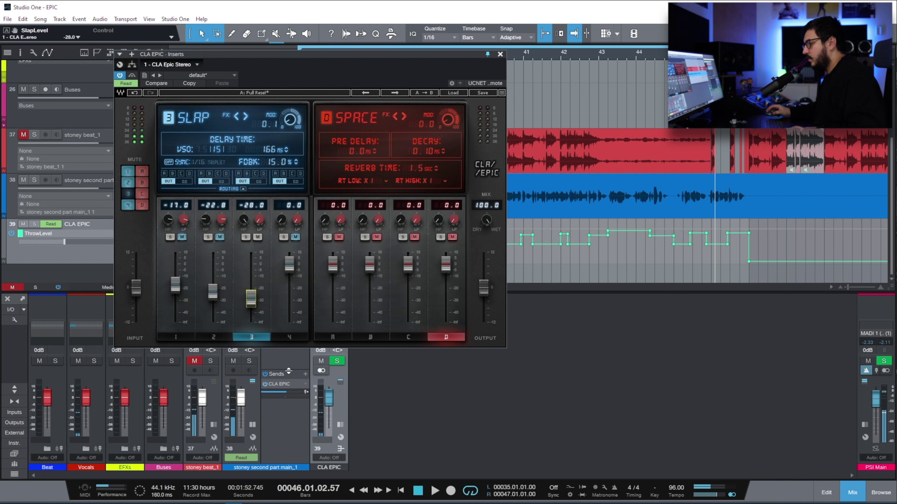
click(254, 238)
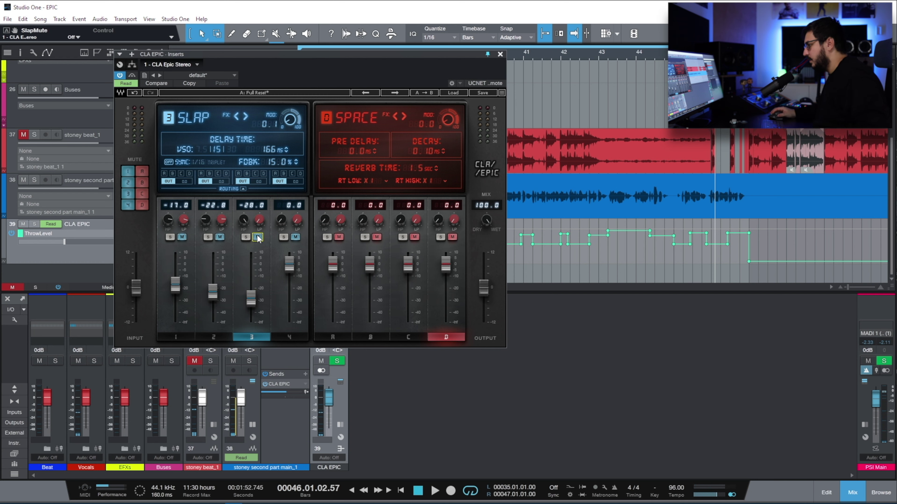
click(295, 237)
click(258, 237)
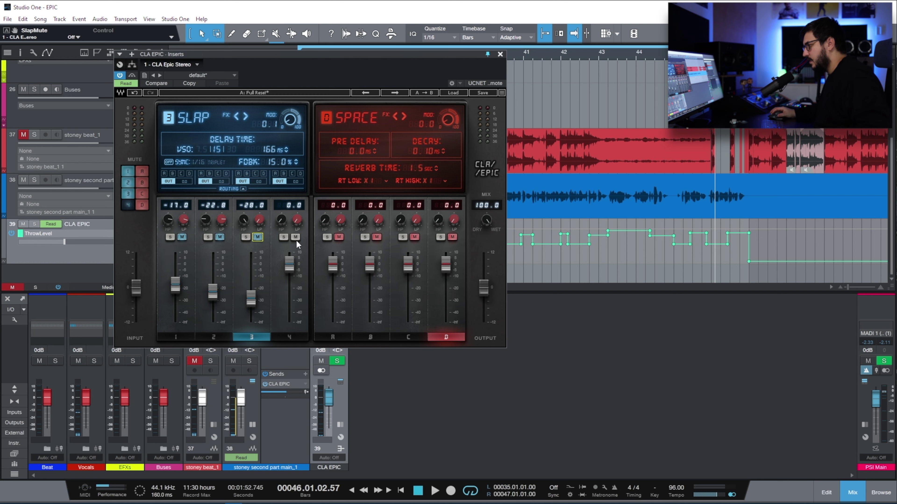
- With the song playing, set the Crowd delay's width to 100.0, the delay modulation to 2.4 and the Crowd level to -19.1 dB
click(288, 337)
key(space)
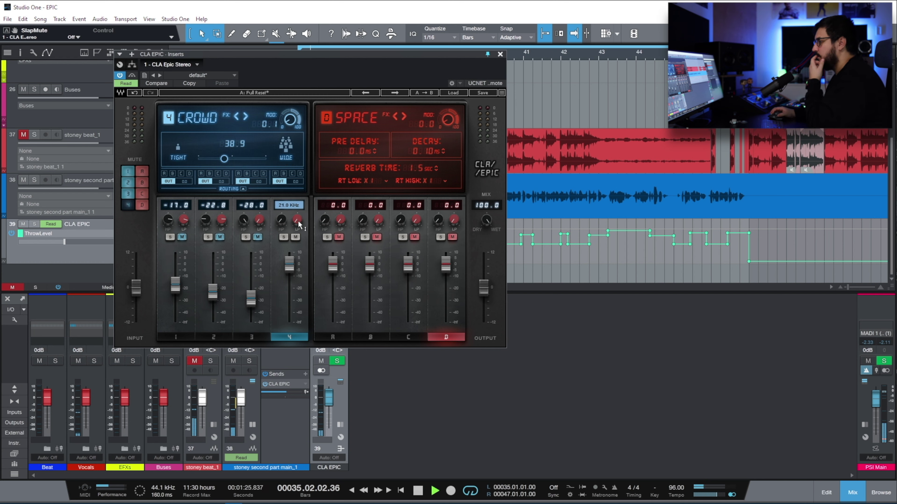
mouse_move(298, 220)
mouse_down()
mouse_move(297, 232)
mouse_move(284, 217)
mouse_up()
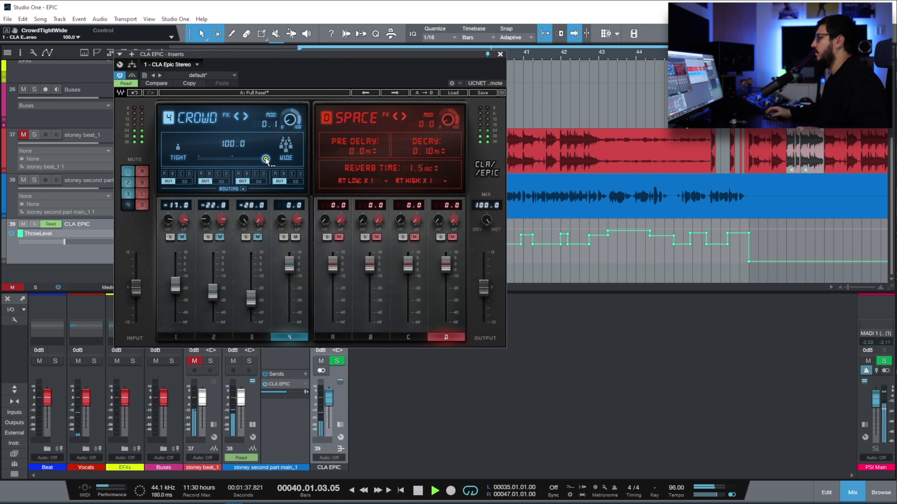
drag(289, 263, 289, 285)
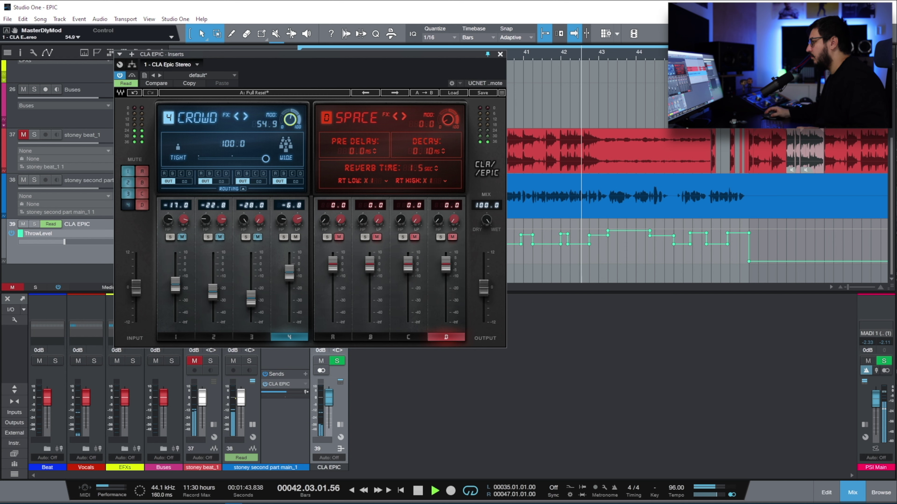
drag(290, 274, 290, 280)
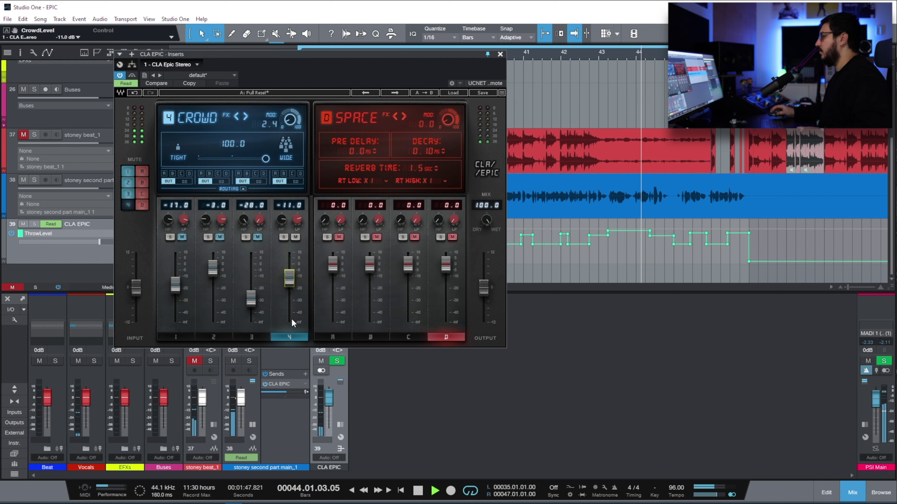
drag(289, 297, 289, 306)
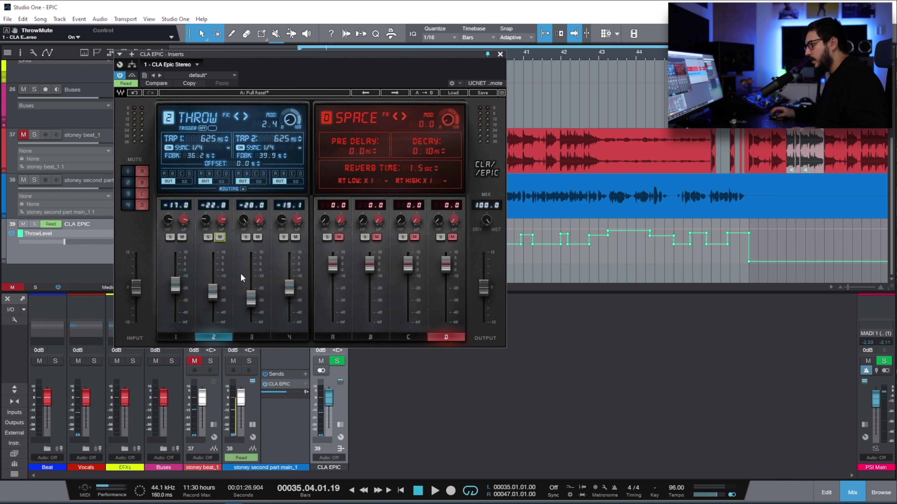
- Listen to all four delays together and set the Throw delay's high-pass filter to 263.2 Hz
key(space)
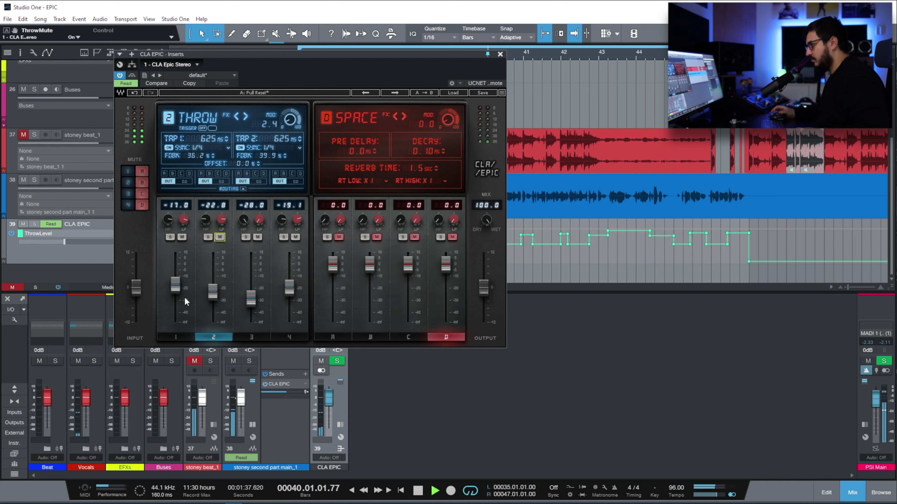
drag(206, 220, 205, 194)
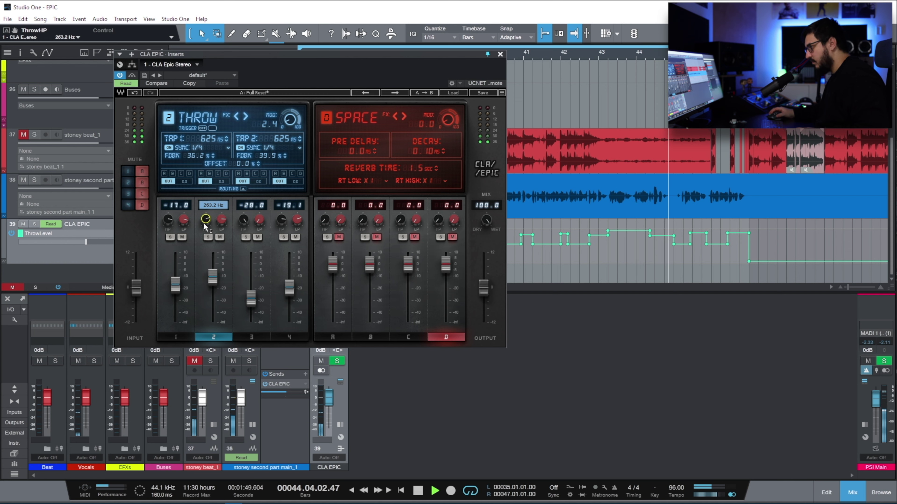
key(space)
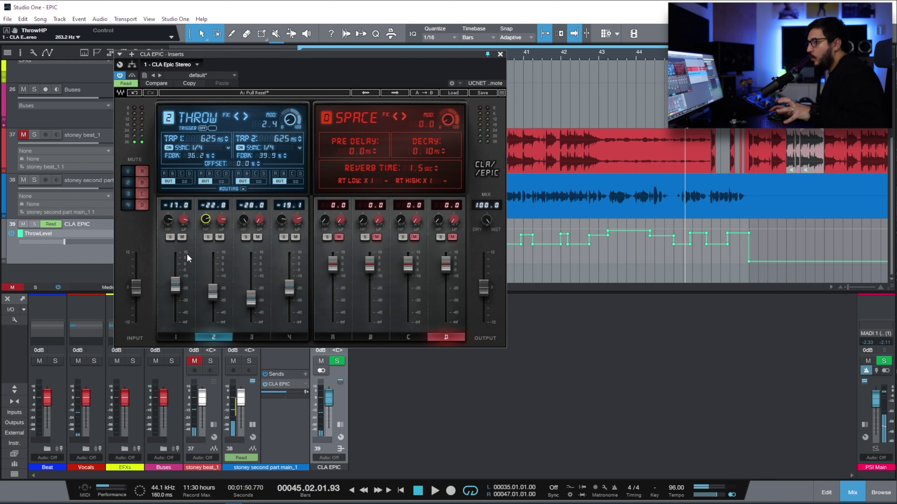
- Mute all four delays and unmute the Plate reverb
click(127, 172)
click(126, 182)
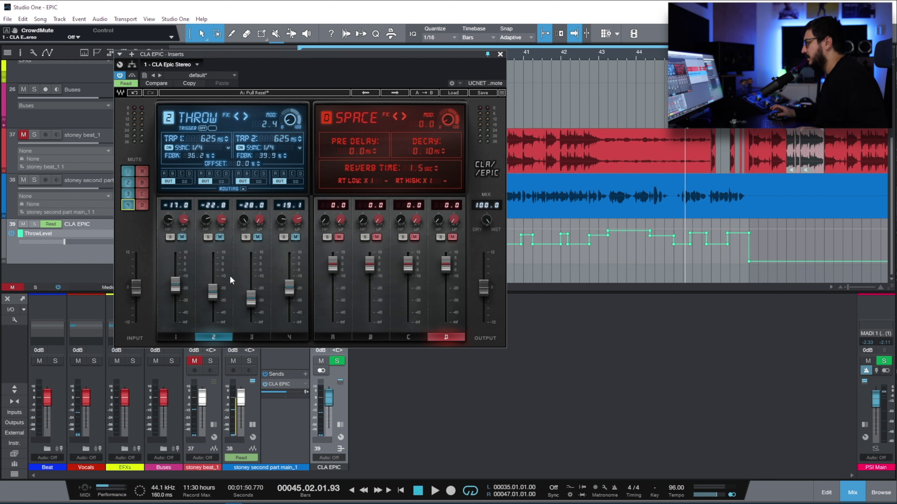
click(338, 237)
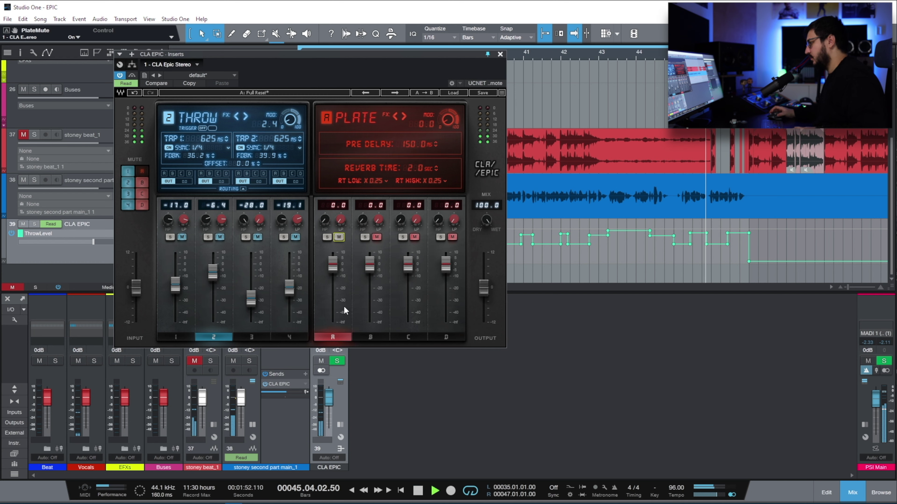
- Set the Plate reverb's pre-delay to 0.0 ms, its reverb time to 3.7 sec and its high-pass filter to 500 Hz
drag(324, 220, 324, 207)
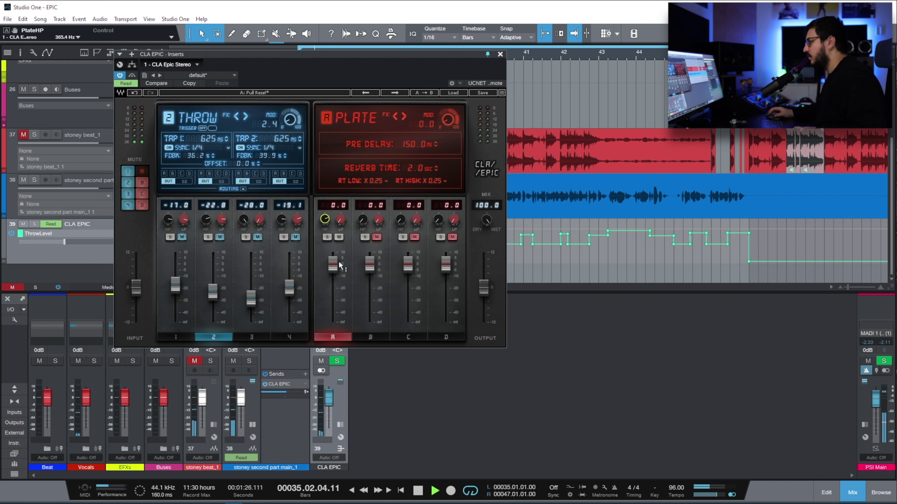
mouse_move(414, 145)
mouse_down()
mouse_move(414, 169)
mouse_move(415, 159)
mouse_up()
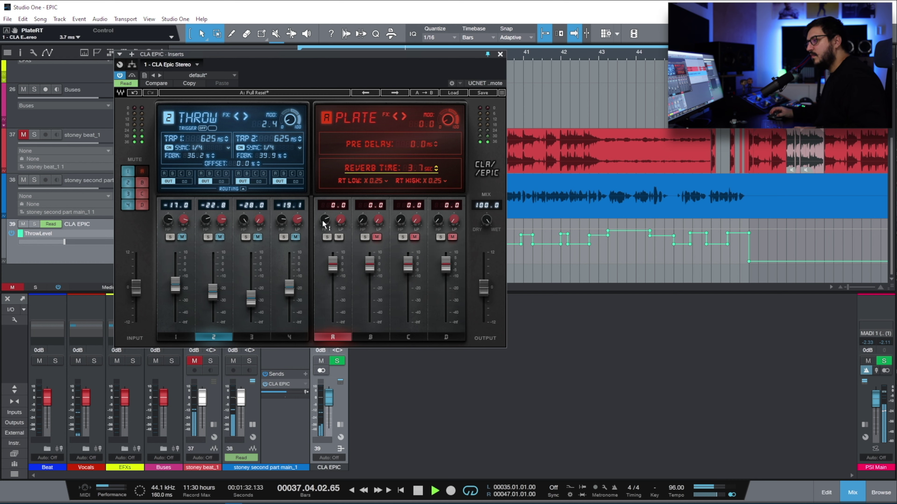
click(324, 220)
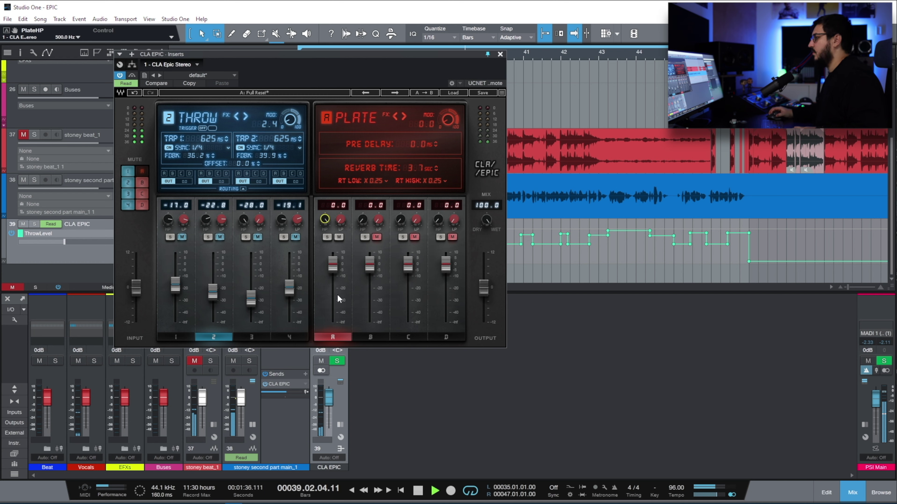
- Reduce the Plate reverb's high-pass filter to 374.6 Hz and bring its level to -10.0 dB while listening
drag(332, 264, 332, 273)
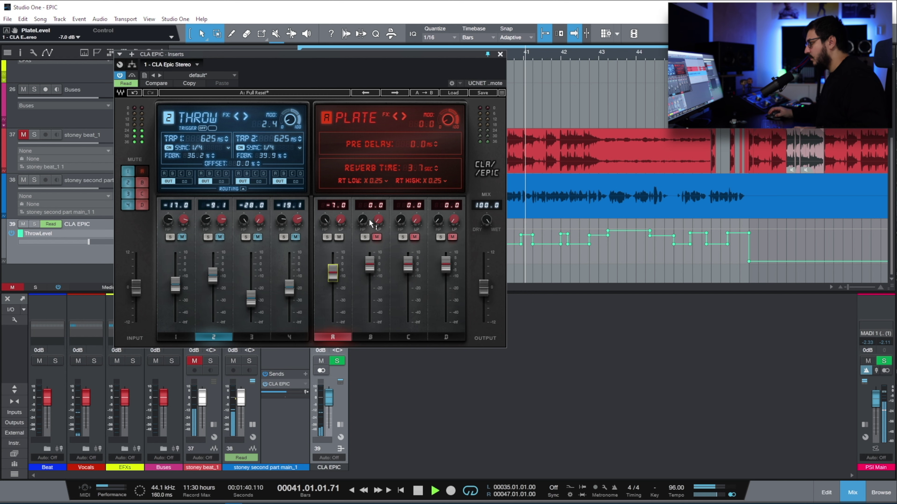
drag(324, 219, 324, 233)
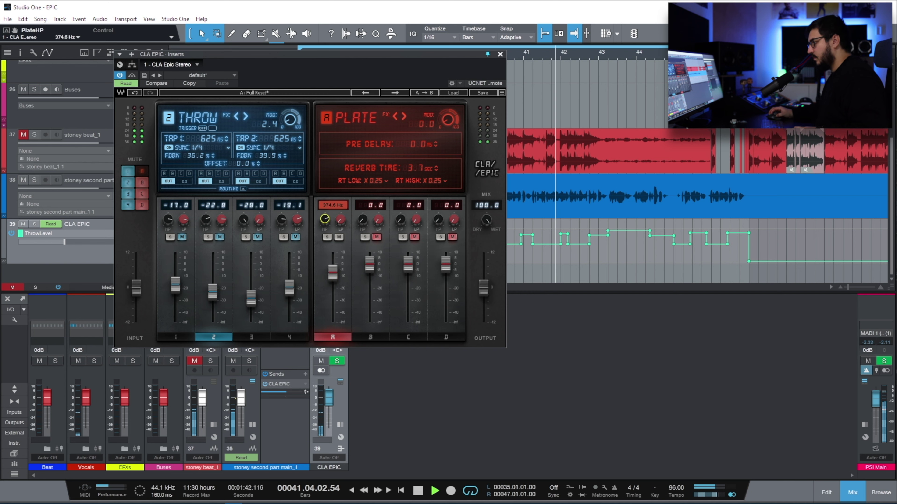
click(330, 279)
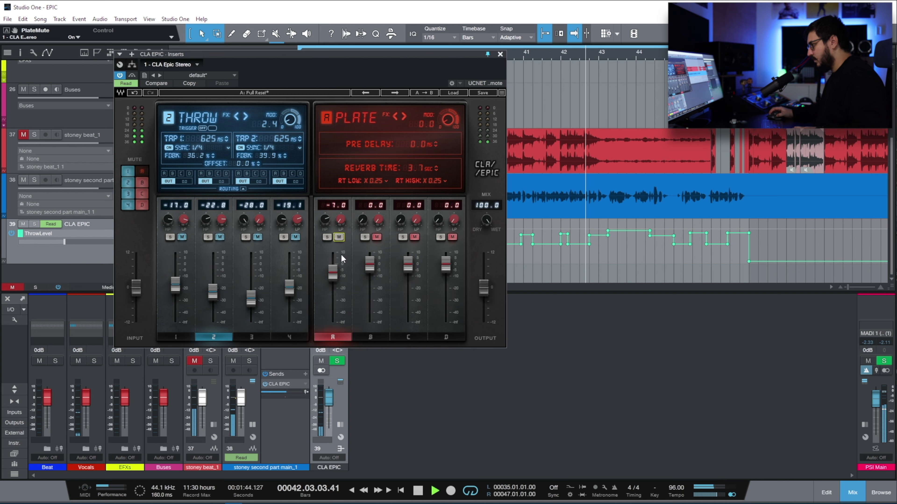
drag(332, 273, 332, 278)
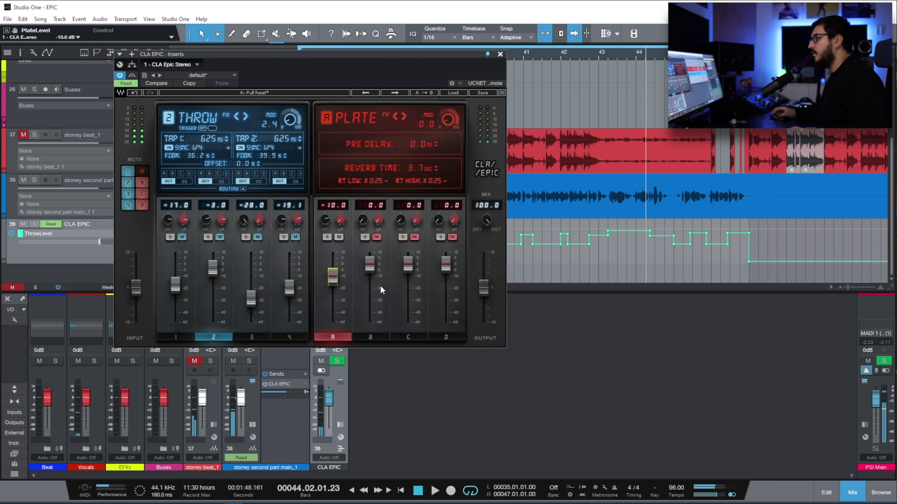
- Mute the Plate reverb, unmute the Room reverb and set the Room's reverb time to 4.0 sec
click(338, 237)
click(376, 237)
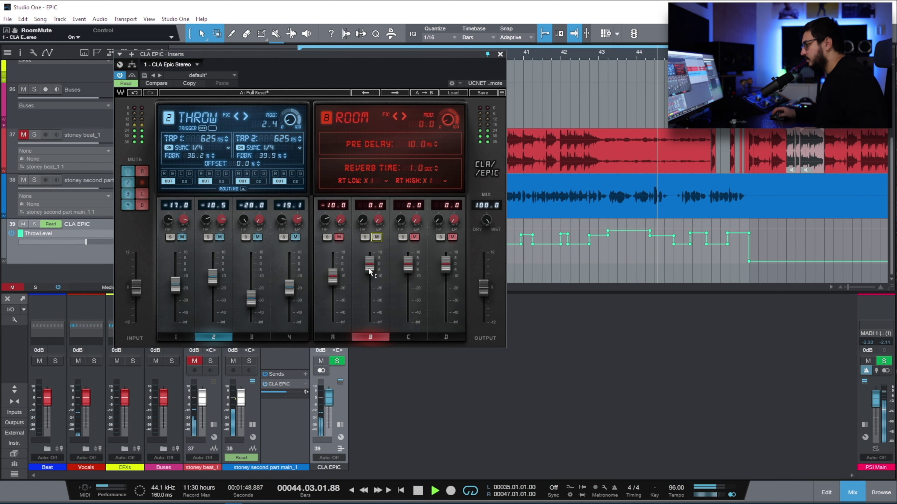
mouse_move(417, 171)
mouse_down()
mouse_move(416, 156)
mouse_move(418, 172)
mouse_up()
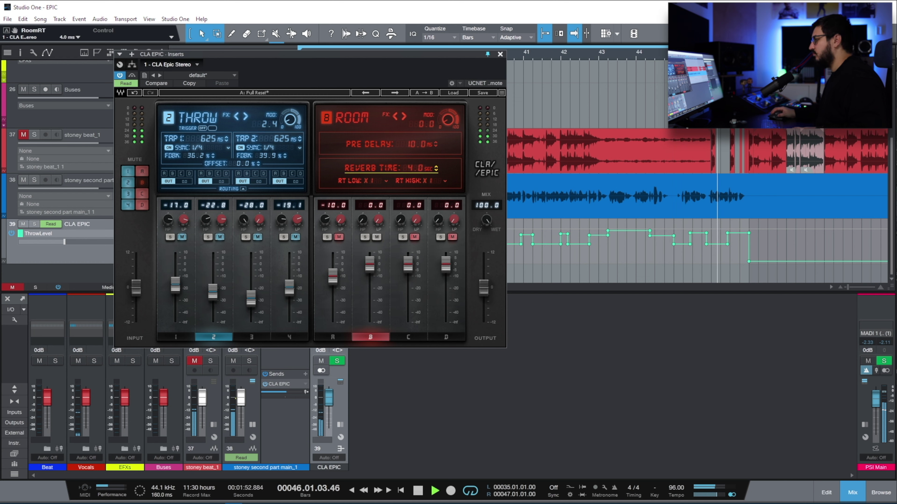
- Set the Room reverb's high-pass filter to 107.5 Hz and lower its level to -9.0 dB
mouse_move(378, 219)
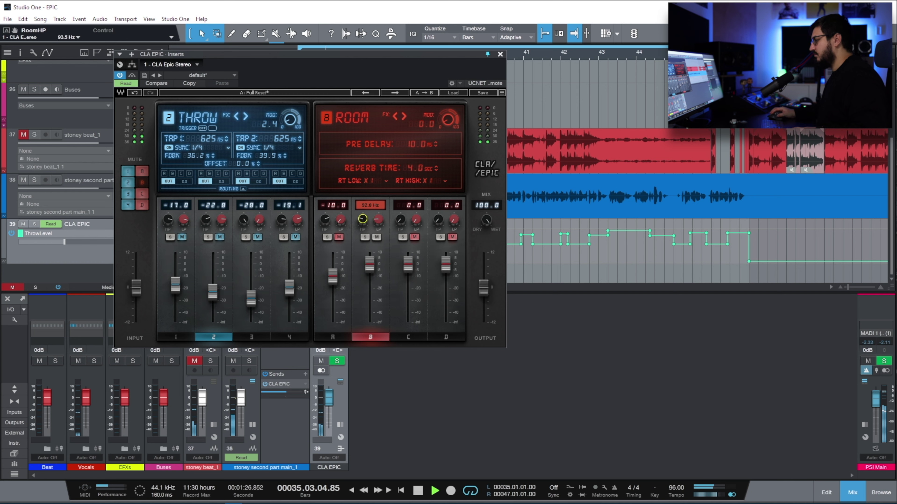
drag(378, 219, 362, 219)
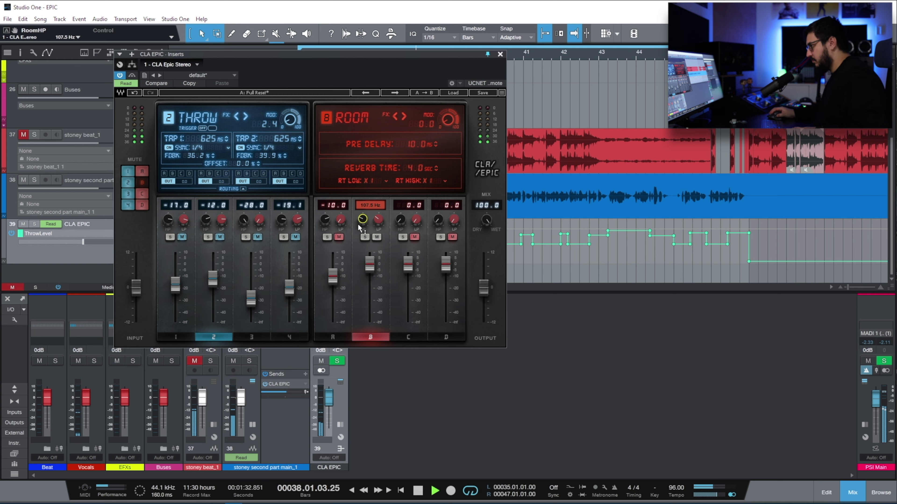
drag(370, 264, 369, 285)
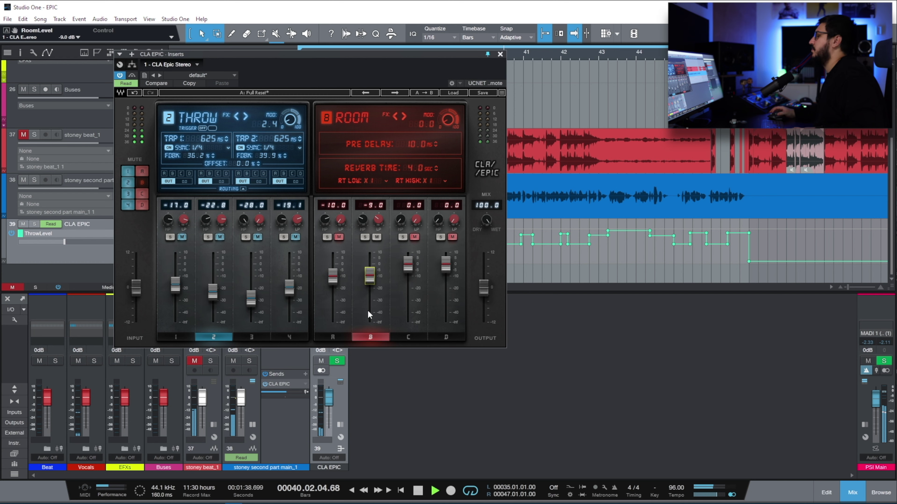
key(space)
- Unmute the Hall reverb, lower its level to -34.0 dB and play the song
click(413, 237)
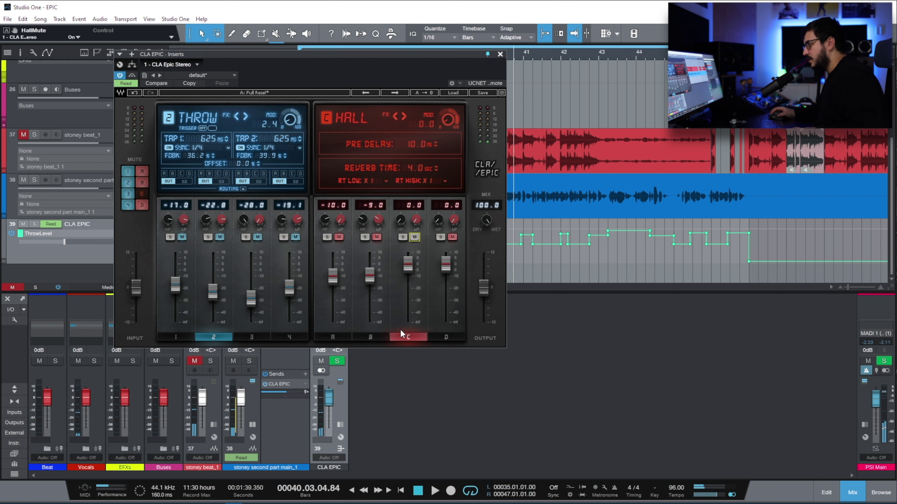
drag(408, 270, 408, 304)
key(space)
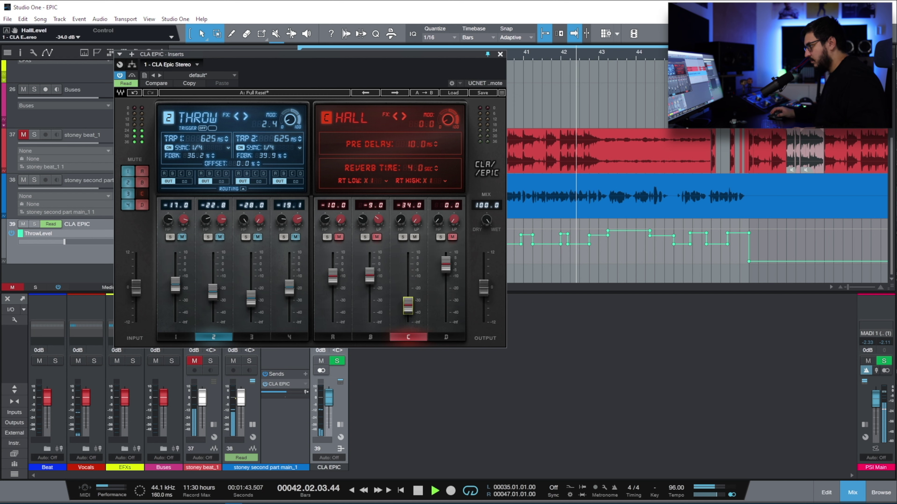
- Unmute the Space reverb, set its pre-delay to 103.8 ms and bring its level to -18.0 dB while listening
click(448, 238)
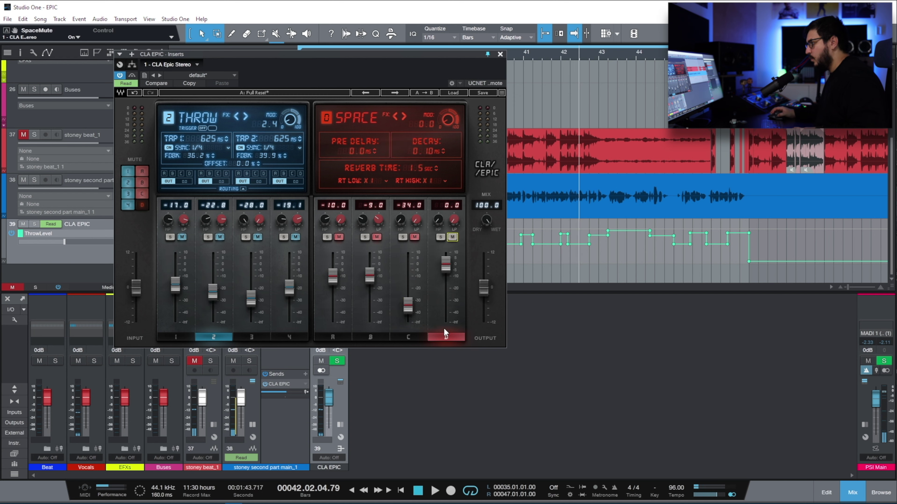
drag(447, 271, 447, 259)
drag(356, 151, 356, 116)
drag(355, 155, 344, 207)
drag(354, 152, 352, 170)
drag(445, 255, 445, 290)
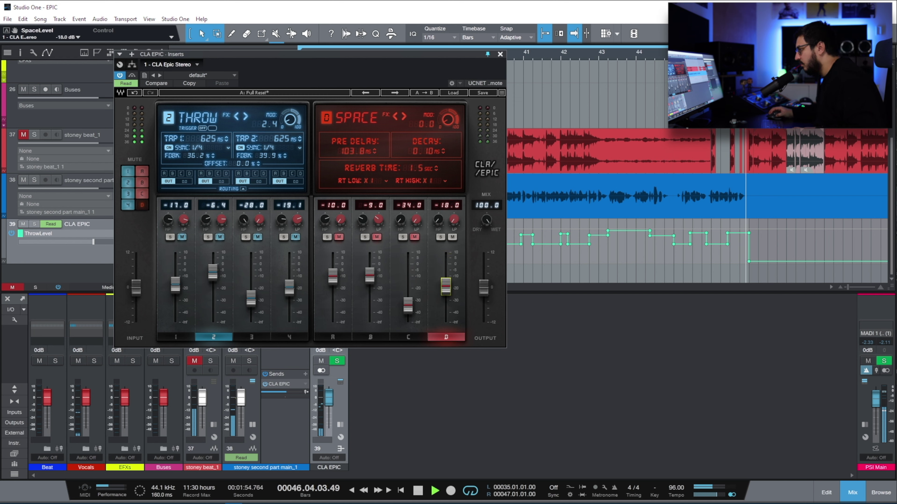
- Unmute every delay and reverb, set the Room reverb to -8.0 dB and listen to them all together
key(space)
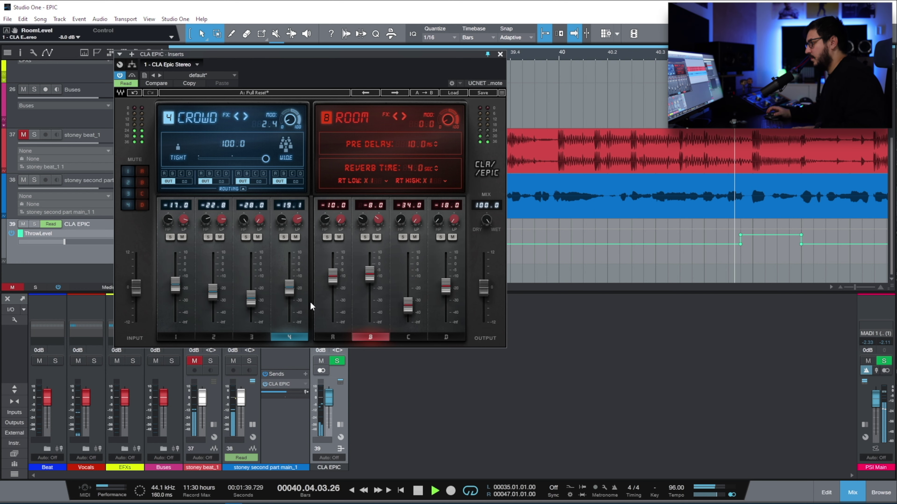
key(space)
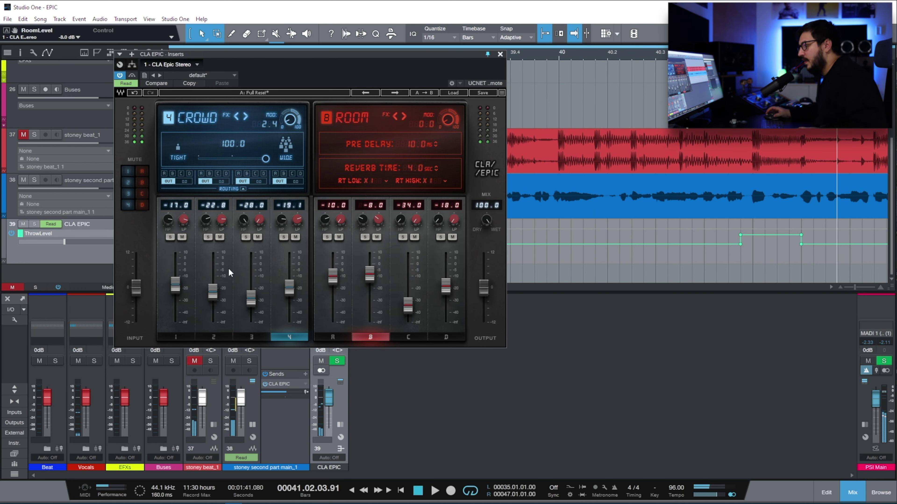
- Route the Throw delay into the Room reverb and mute every delay and reverb except those two
click(213, 338)
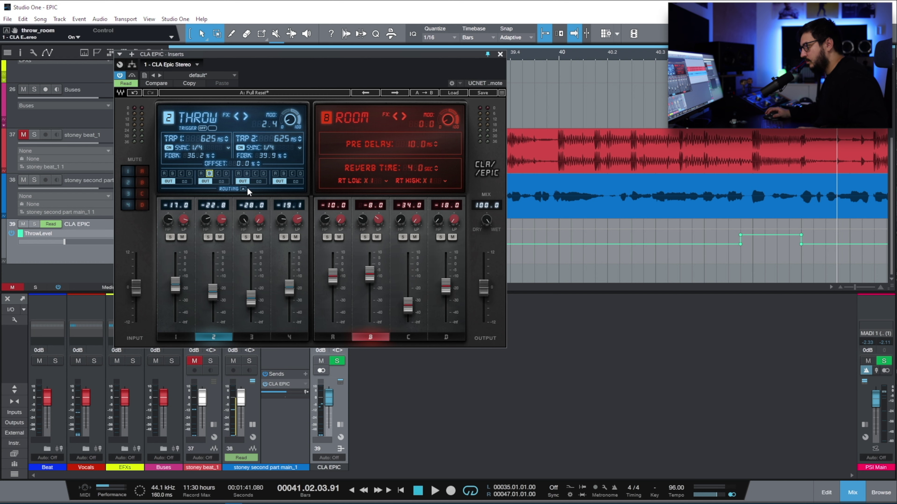
click(257, 237)
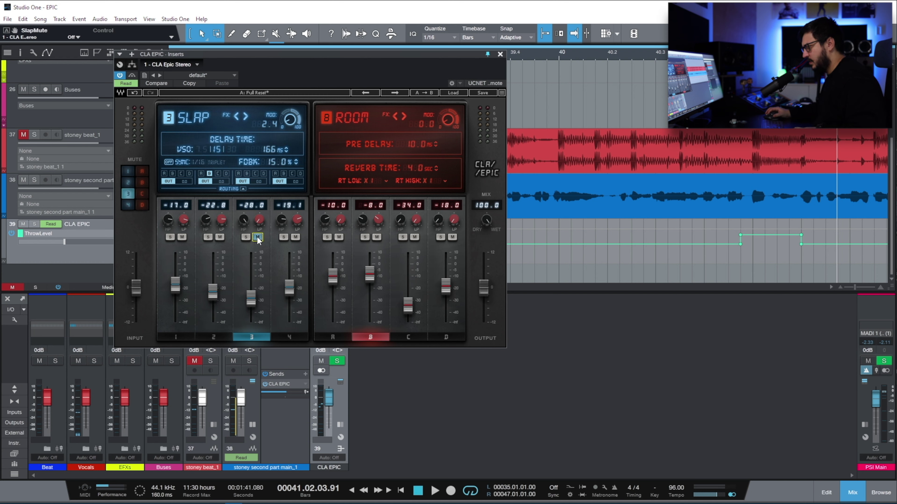
click(182, 237)
click(295, 237)
click(339, 237)
click(414, 237)
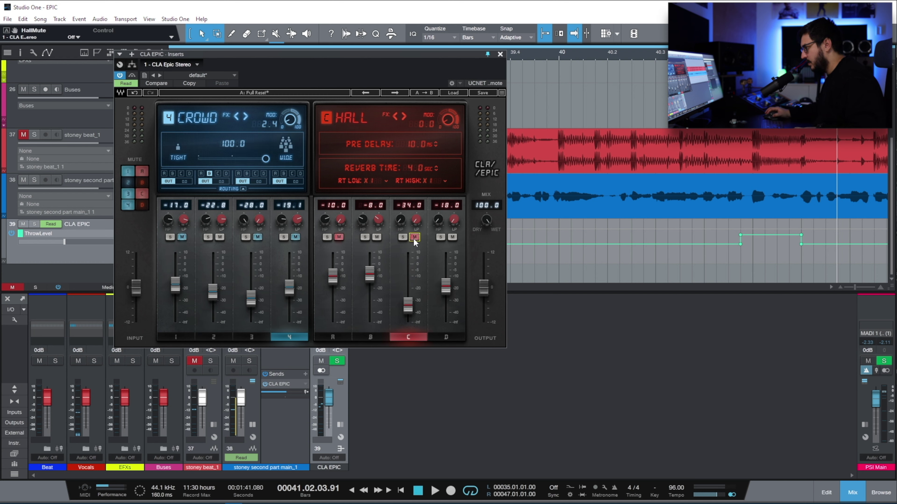
click(452, 237)
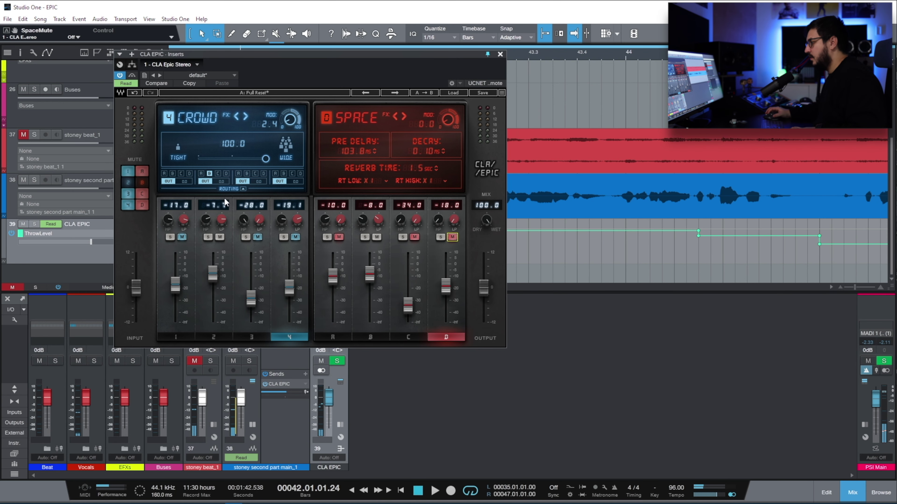
- Raise the Throw delay's send level into the Room reverb to 10.0 dB and set the reverb modulation to 8.5
click(242, 190)
click(209, 143)
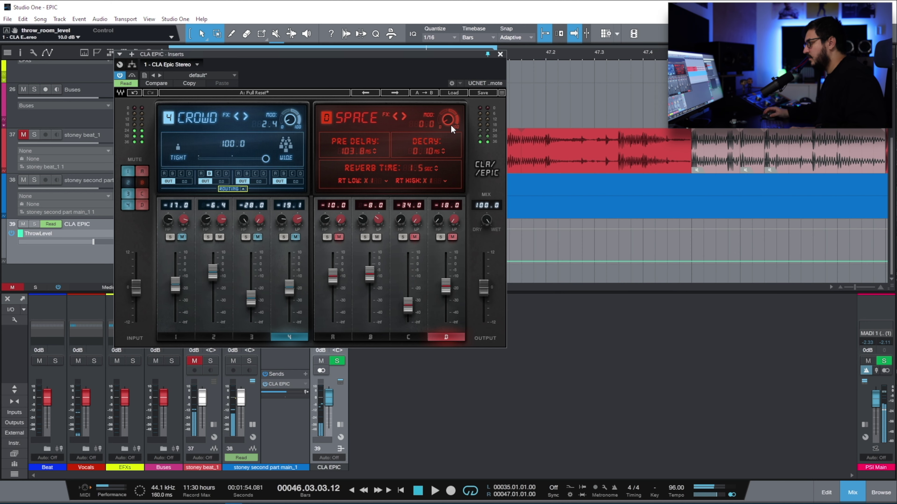
drag(448, 120, 447, 118)
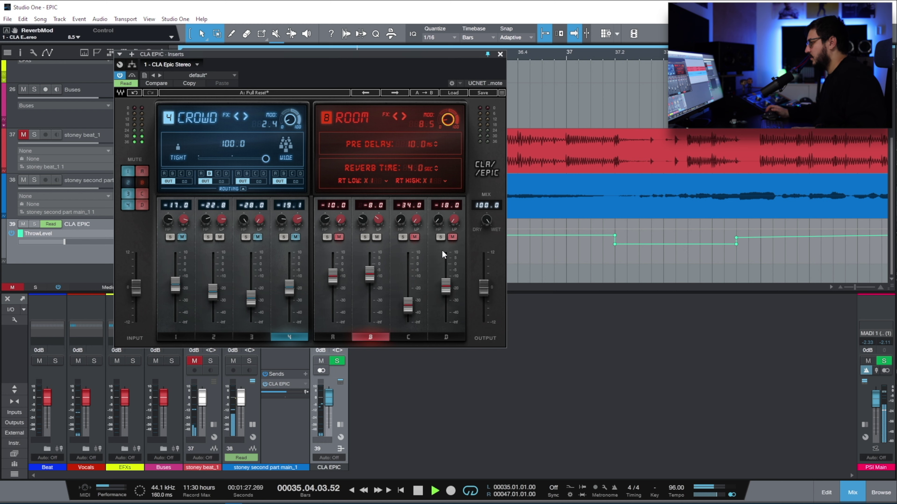
- Unmute the remaining delays and reverbs, Tape, Slap, Crowd, reverb A, Hall and Space, during playback
click(182, 237)
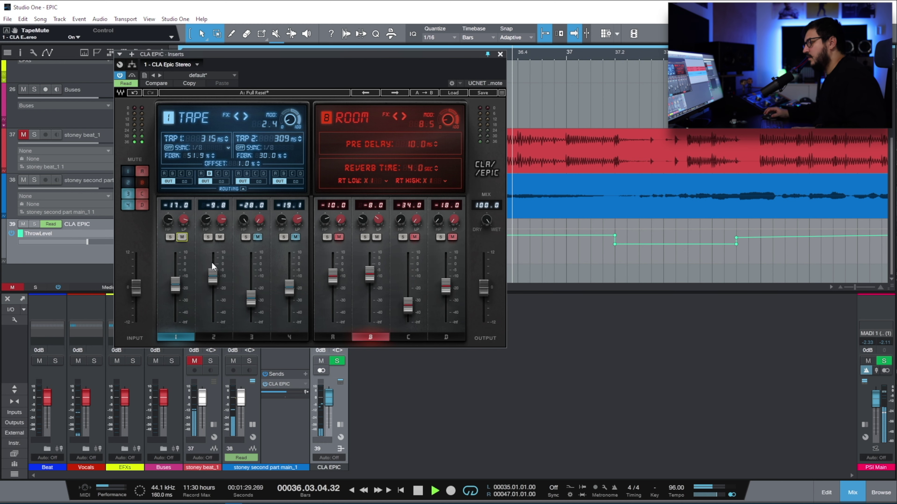
click(257, 237)
click(338, 237)
click(414, 237)
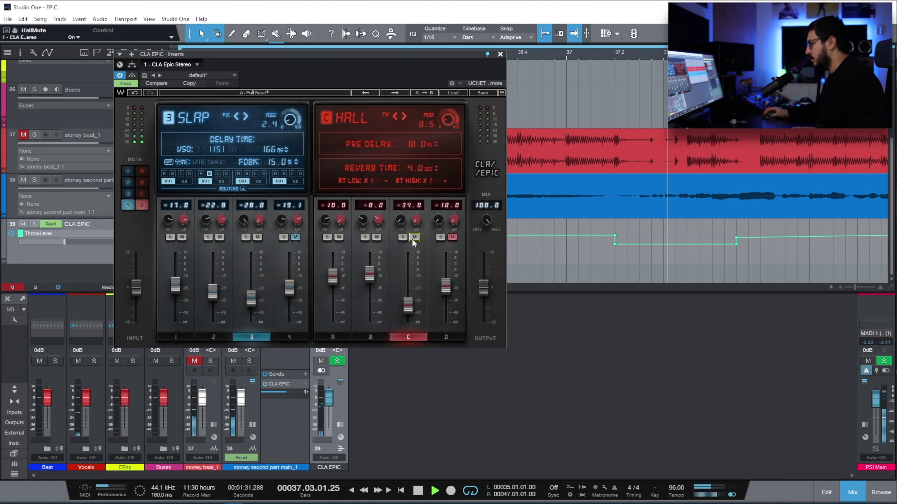
click(452, 237)
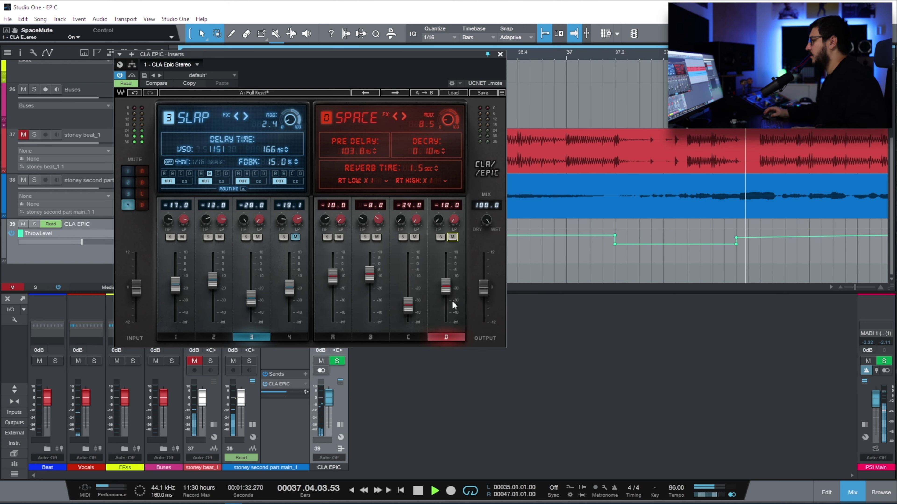
click(295, 237)
- Set the Crowd delay level to -20.0 dB and the Room reverb level to -7.0 dB while listening
drag(289, 296, 288, 280)
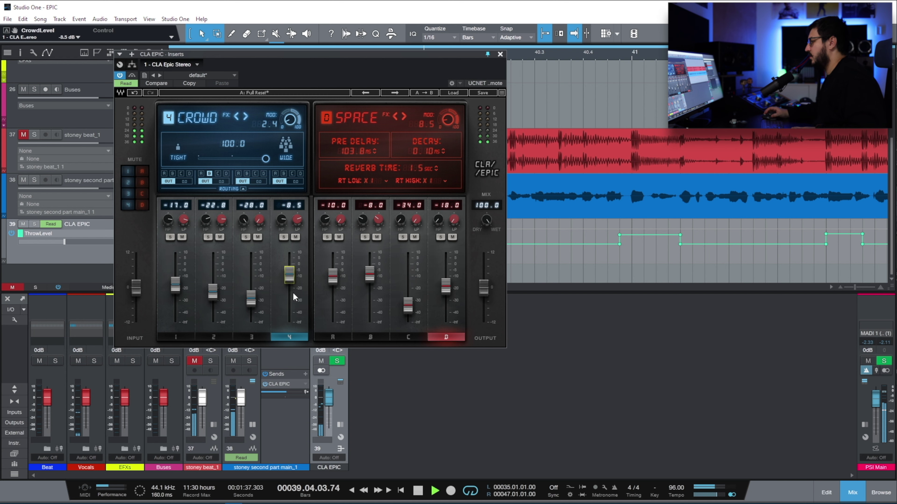
drag(289, 286, 289, 290)
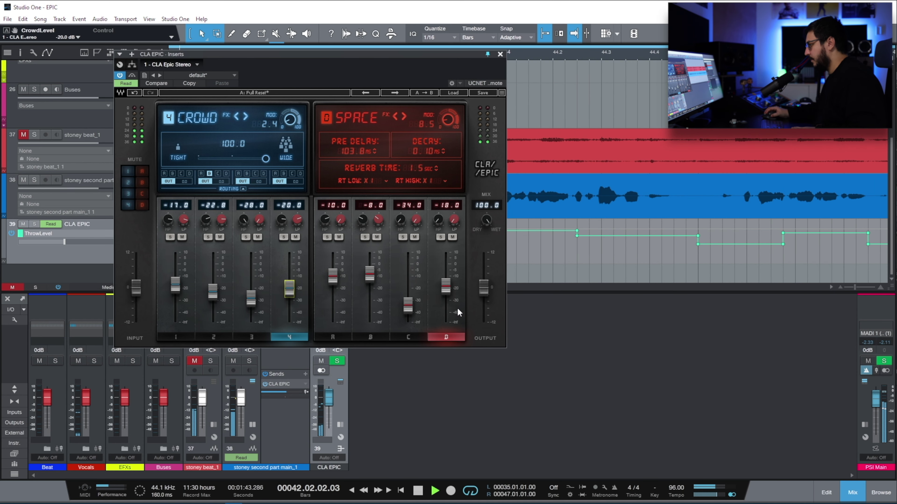
drag(369, 278, 369, 272)
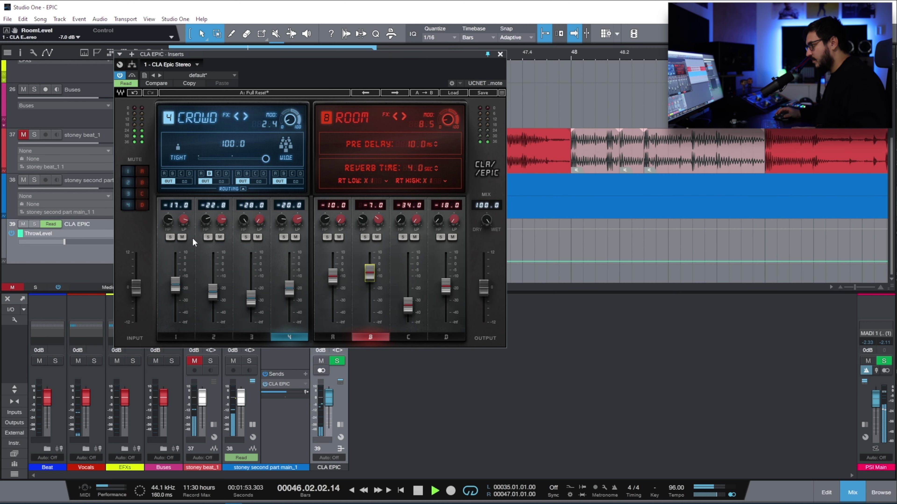
key(space)
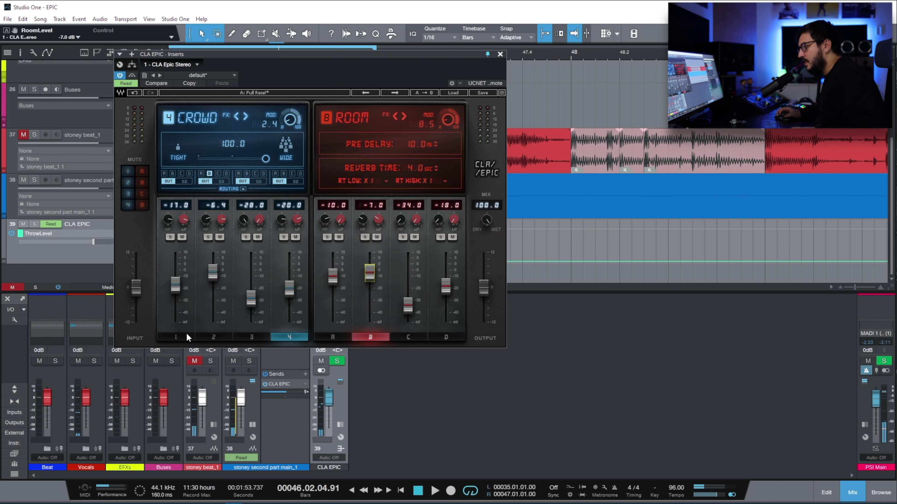
- Route the Tape delay into reverb A with a raised send level, and set the Tape level to -10.0 dB while listening
click(180, 337)
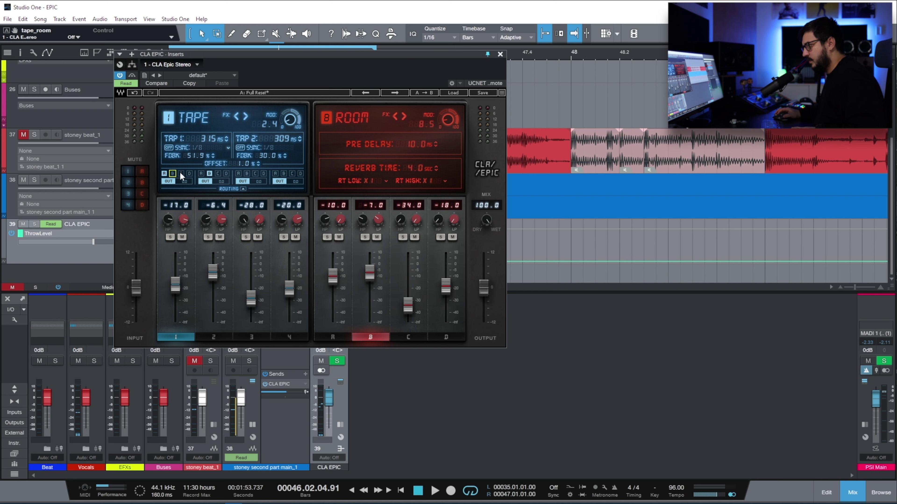
click(234, 189)
drag(166, 145, 164, 141)
key(space)
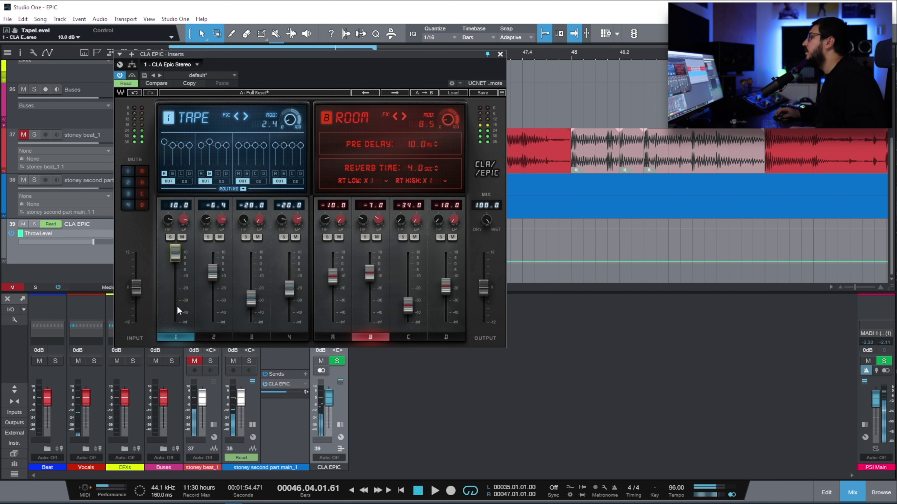
drag(175, 253, 175, 273)
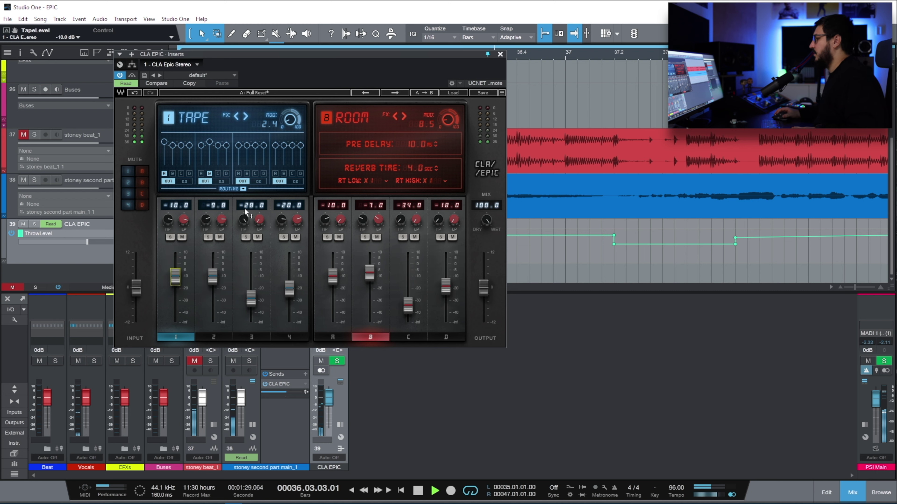
click(243, 190)
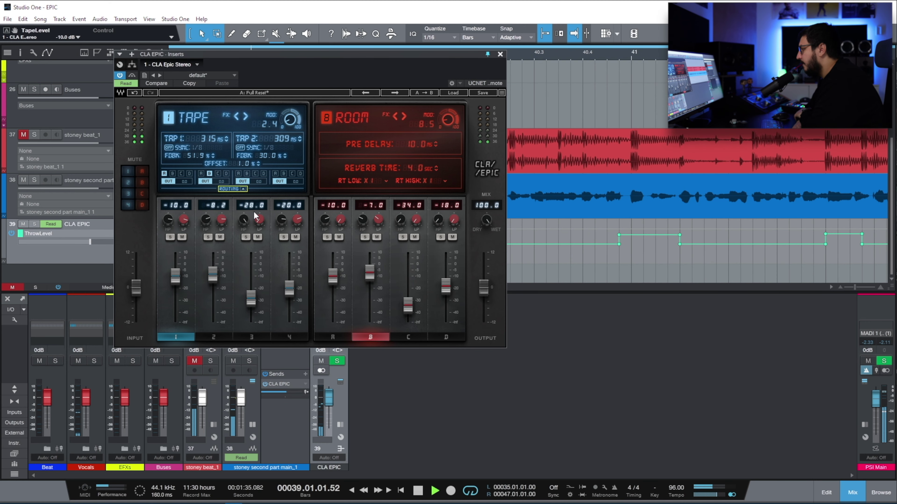
- Audition briefly with the stoney beat_1 track unmuted, and set the reverb modulation to 33.0 and the Tape level to -12.0 dB
click(197, 360)
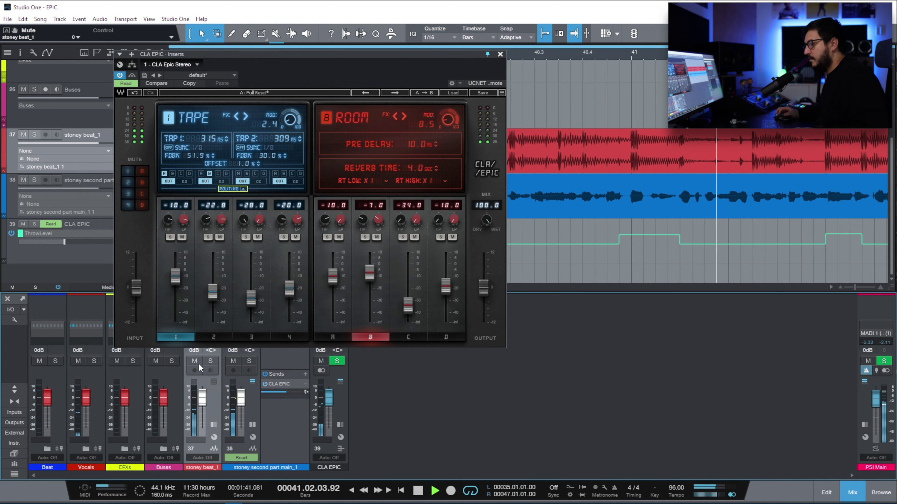
click(194, 360)
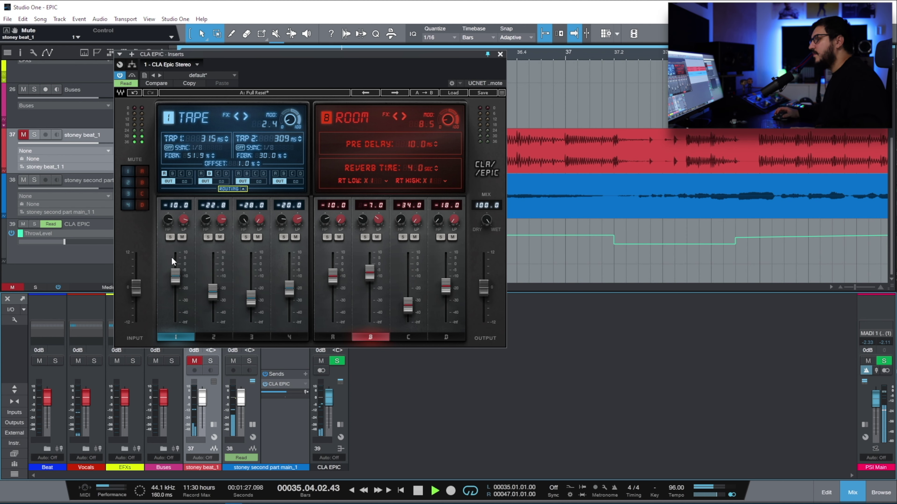
drag(448, 119, 448, 105)
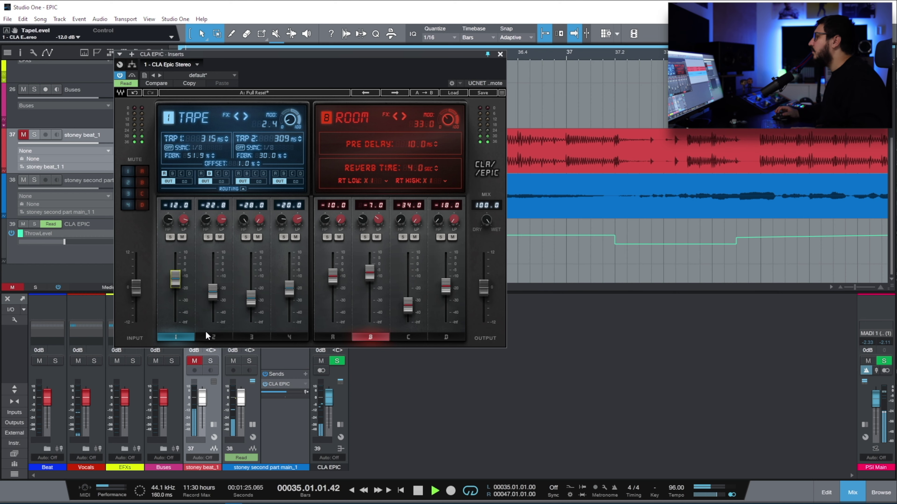
- Compare the vocal with the CLA EPIC send muted and active during playback
key(space)
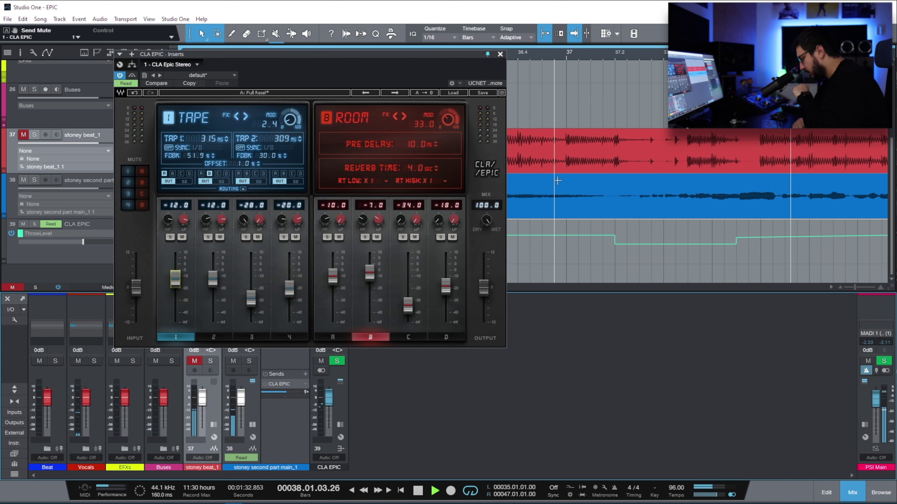
key(space)
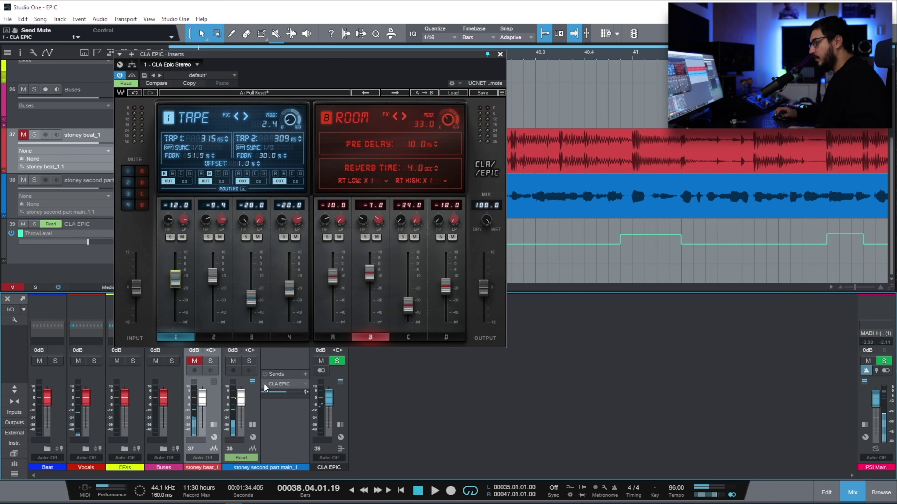
key(space)
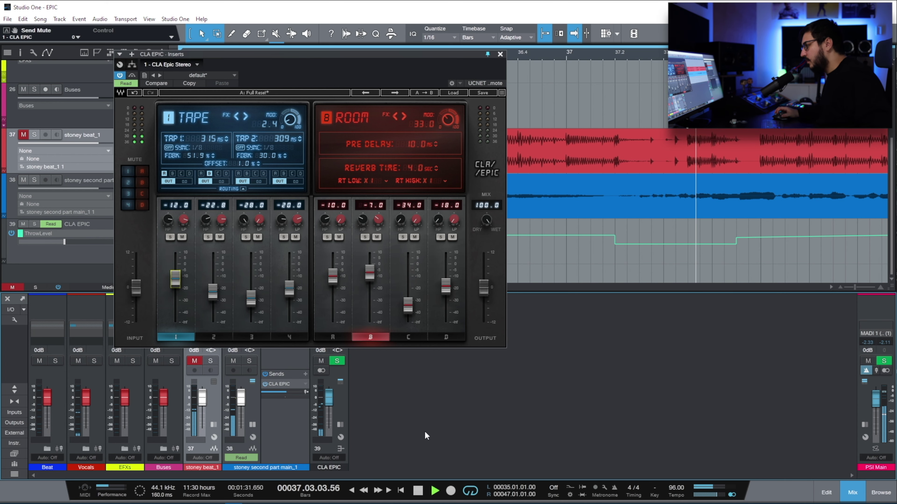
- Raise the CLA Epic output level to 1.5 dB
drag(483, 289, 484, 280)
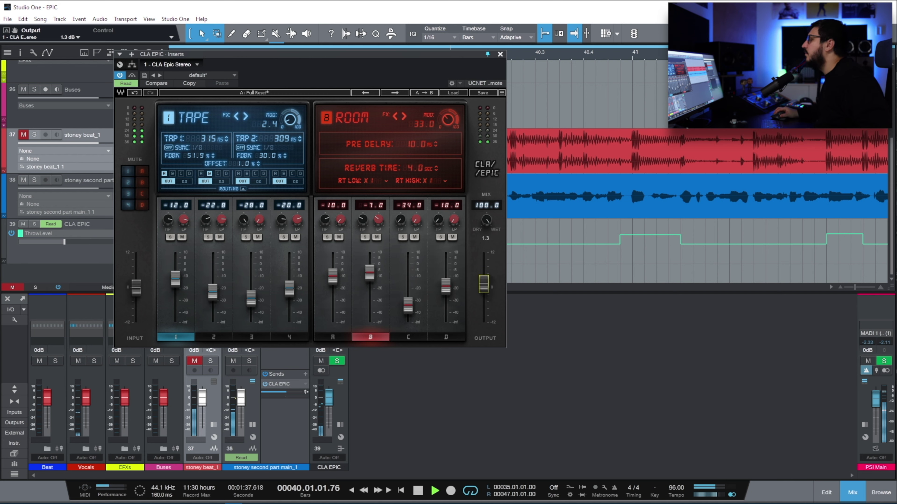
drag(484, 284, 483, 283)
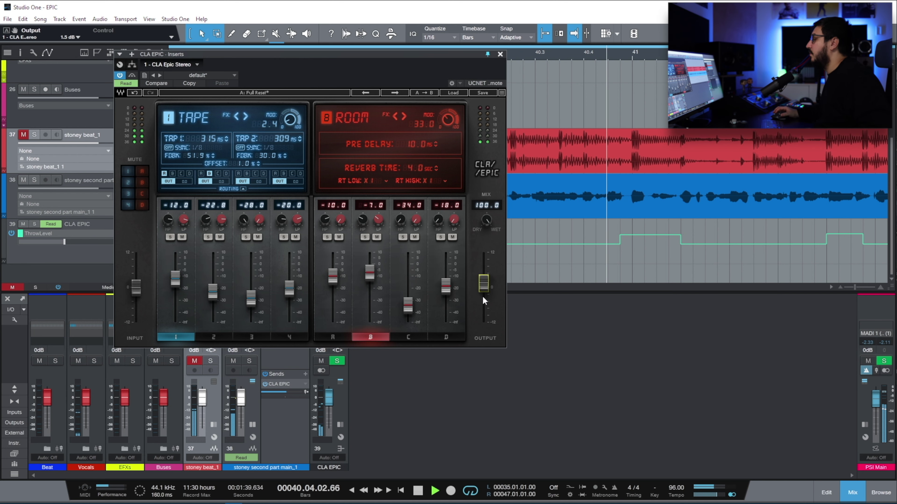